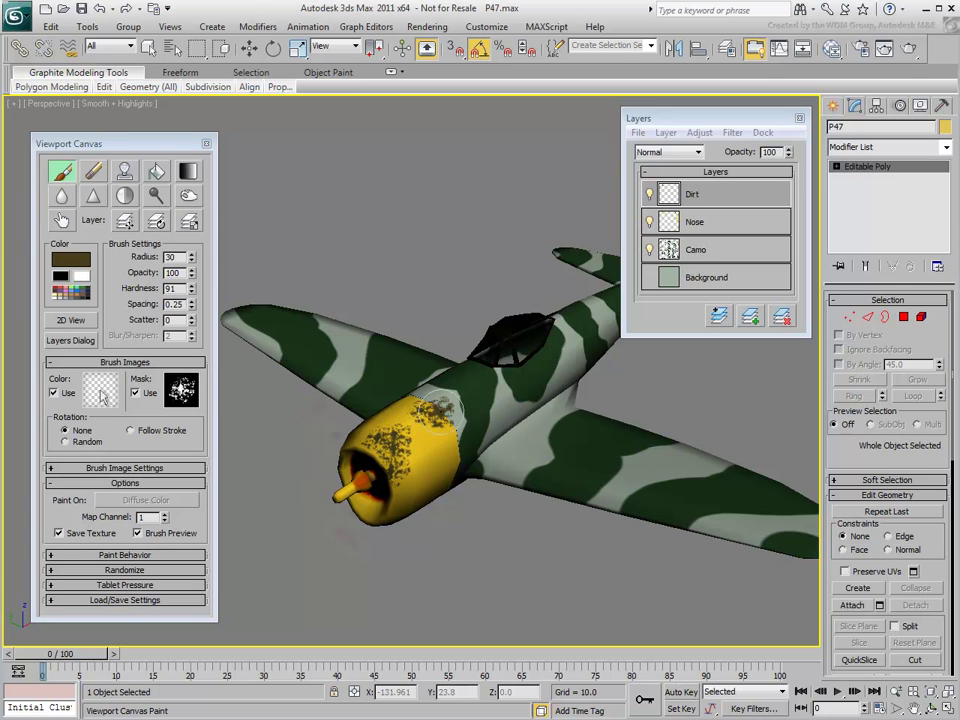
Paint brown dirt splotches all around the yellow nose cowling on the Dirt layer, using the splatter mask brush
click(452, 448)
click(427, 441)
alt+middle_drag(415, 505, 409, 414)
click(403, 315)
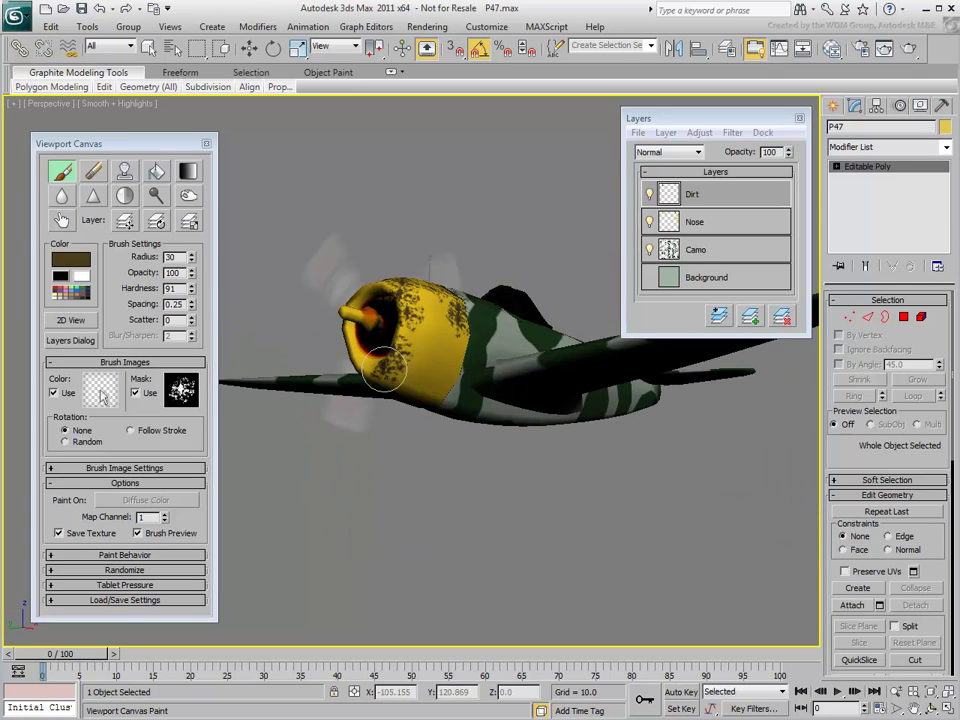
mouse_move(383, 372)
alt+middle_down()
mouse_move(476, 454)
mouse_move(380, 380)
mouse_move(400, 420)
alt+middle_up()
mouse_move(400, 420)
mouse_down()
mouse_move(396, 439)
mouse_move(418, 430)
mouse_move(450, 483)
mouse_up()
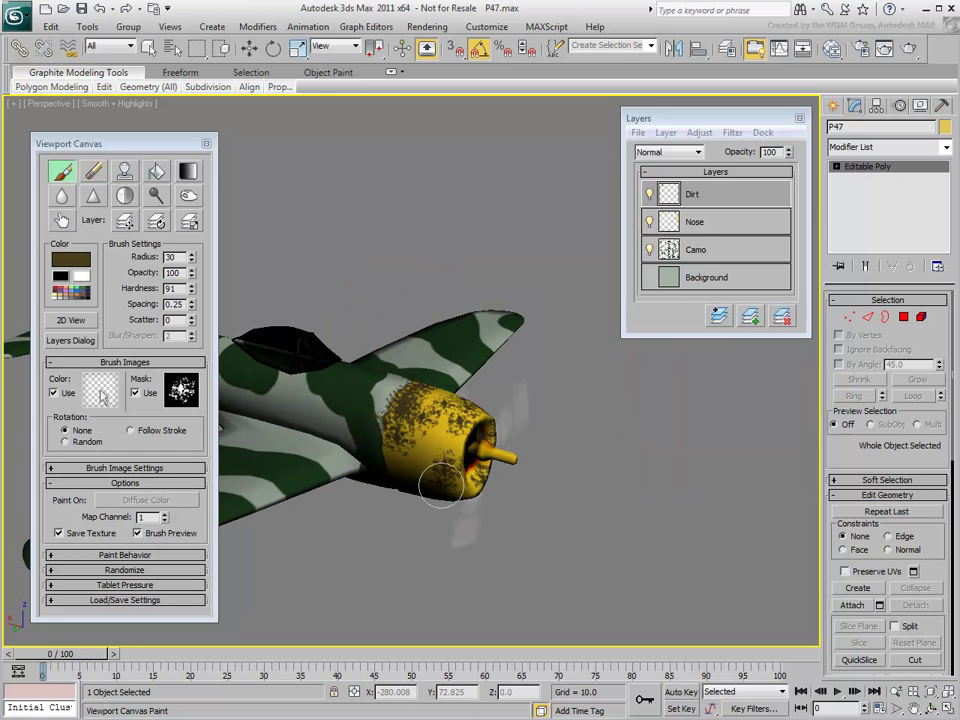
mouse_move(440, 445)
alt+middle_down()
mouse_move(411, 502)
mouse_move(390, 424)
mouse_move(326, 536)
mouse_move(418, 561)
mouse_move(384, 480)
mouse_move(393, 449)
mouse_move(440, 449)
alt+middle_up()
scroll(393, 449, up, 3)
Try the Darken, Color Burn, Screen and Overlay blending modes on the Dirt layer
click(700, 155)
click(649, 175)
click(698, 152)
click(655, 195)
click(698, 152)
click(669, 226)
click(698, 152)
click(667, 256)
Set the Dirt layer's blending mode to Multiply and its opacity to 20
click(698, 152)
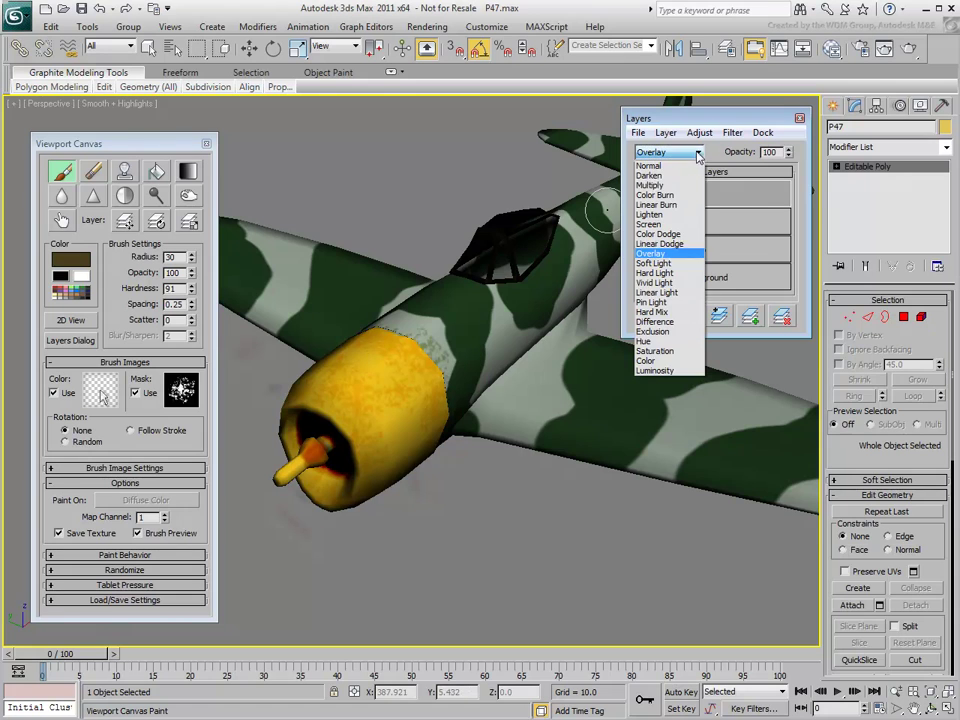
click(666, 185)
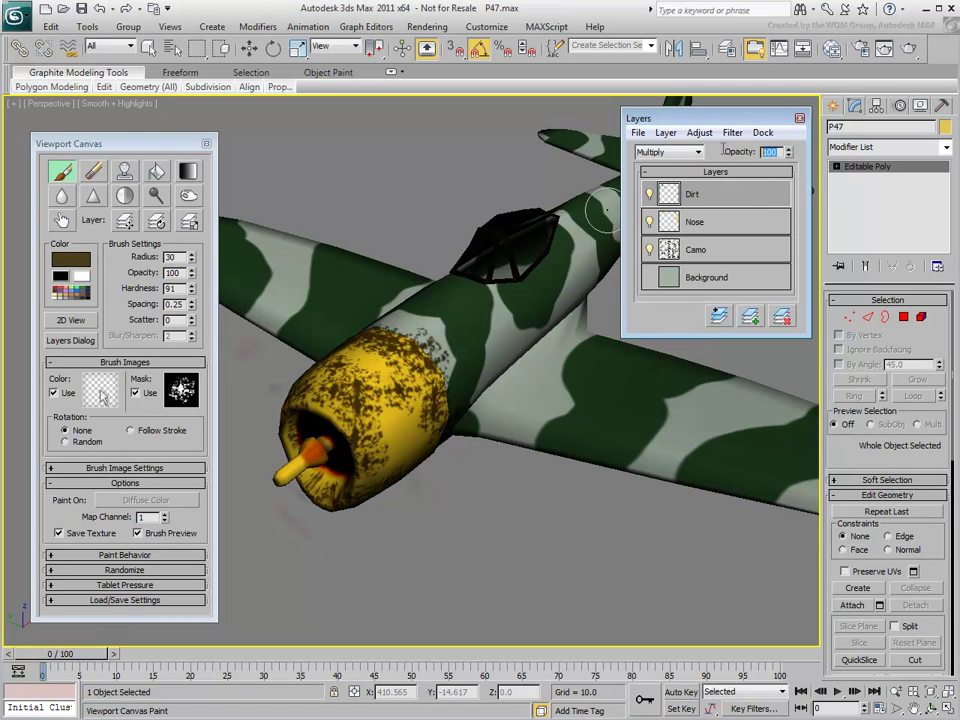
key(Return)
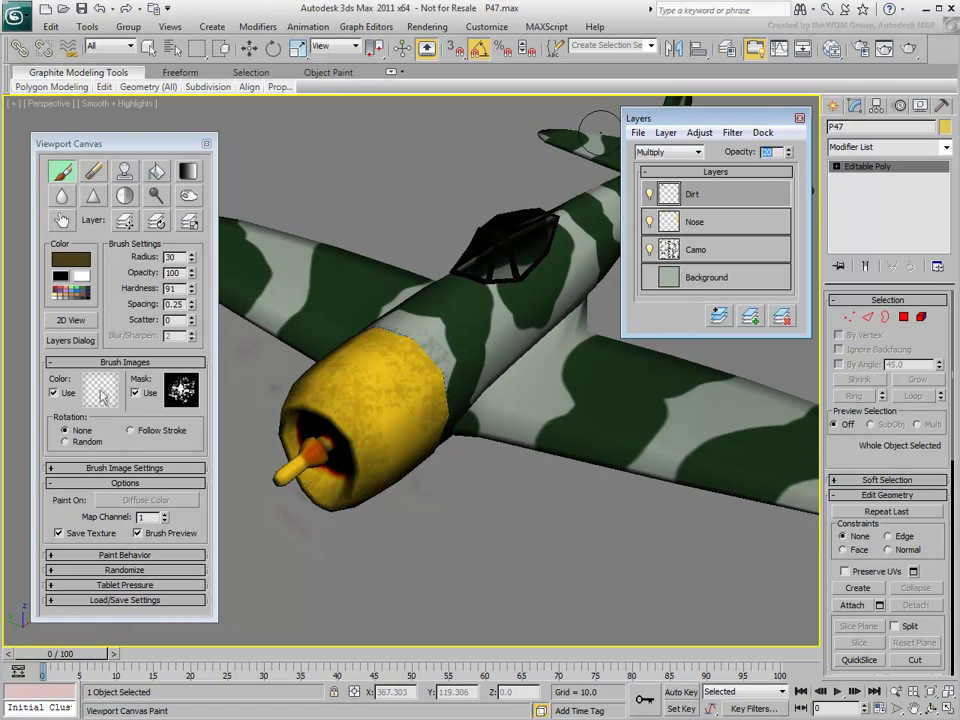
Smudge the dirt marks all around the yellow nose cowling after trying the Blur tool on them
middle_drag(392, 351, 413, 392)
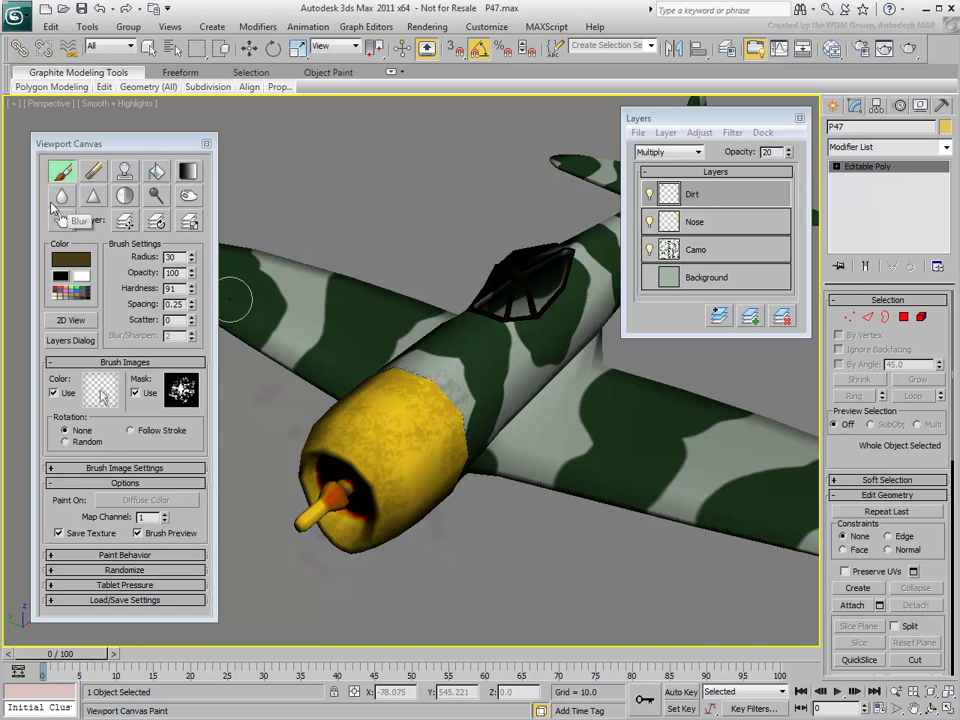
click(60, 197)
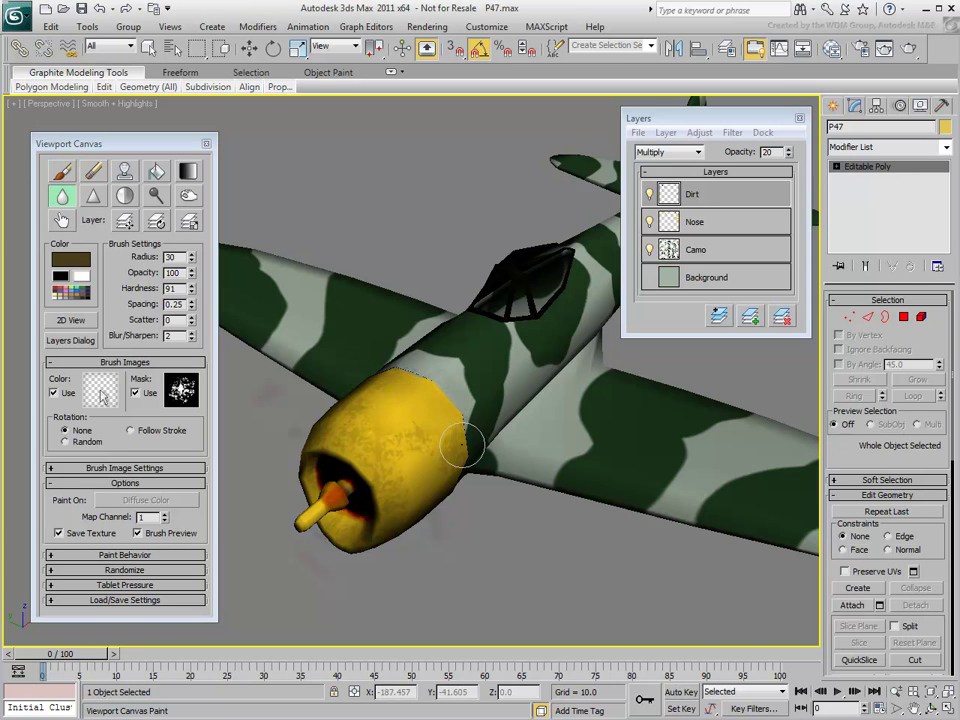
click(62, 221)
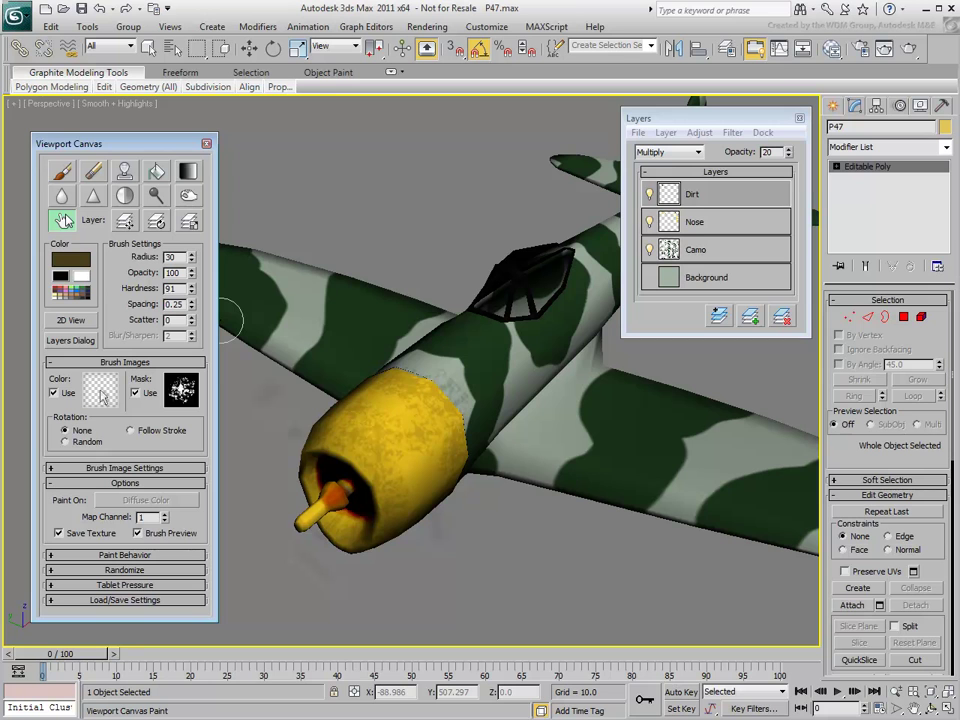
alt+middle_drag(393, 412, 420, 300)
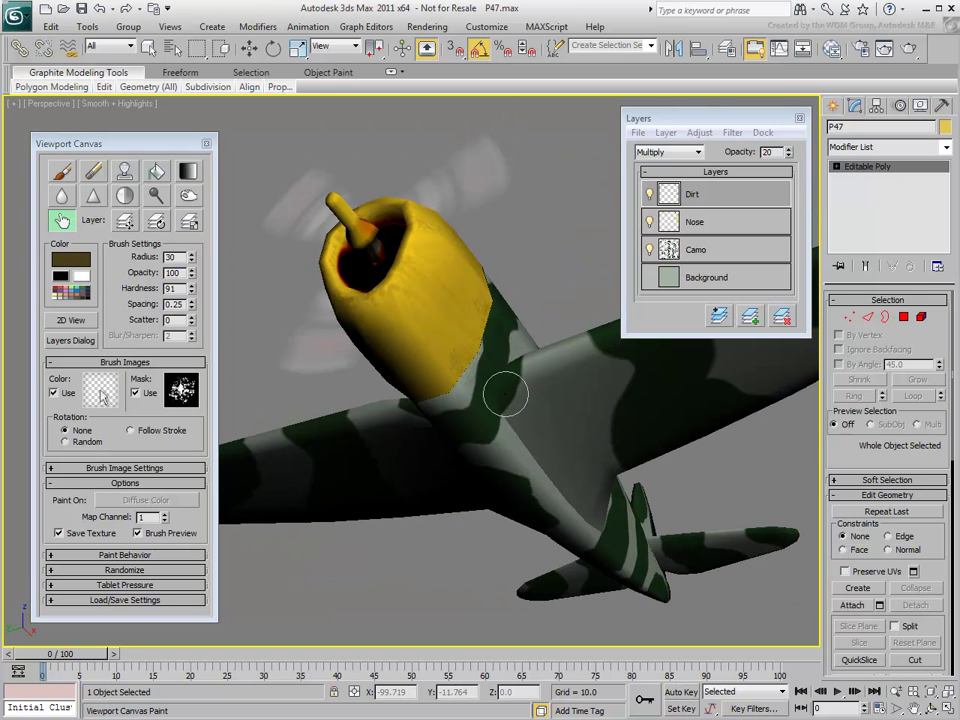
alt+middle_drag(286, 277, 520, 318)
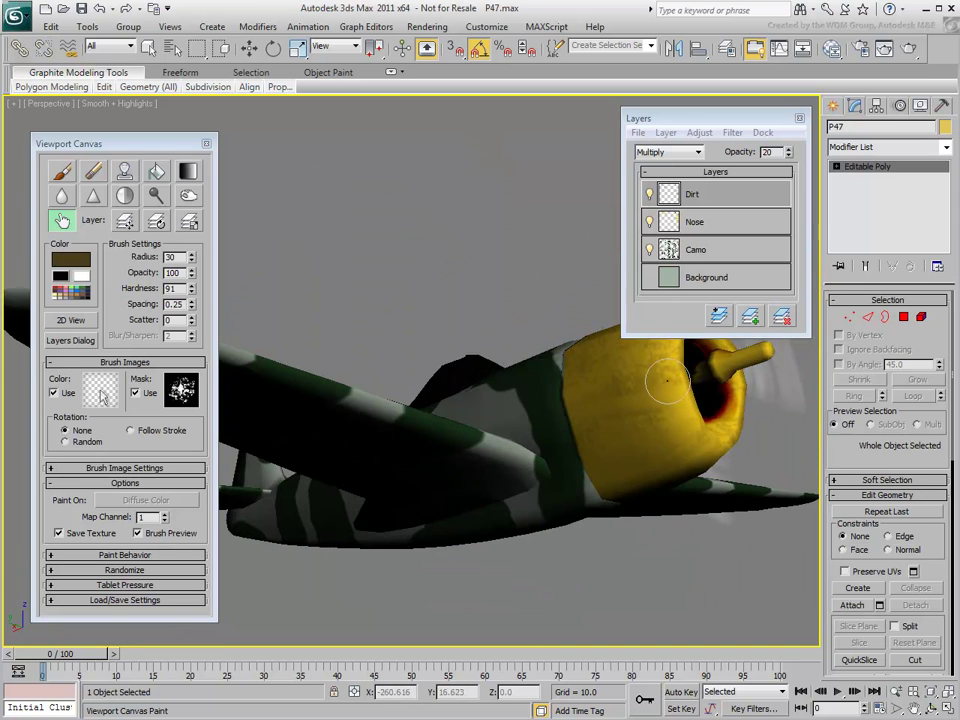
alt+middle_drag(662, 399, 441, 441)
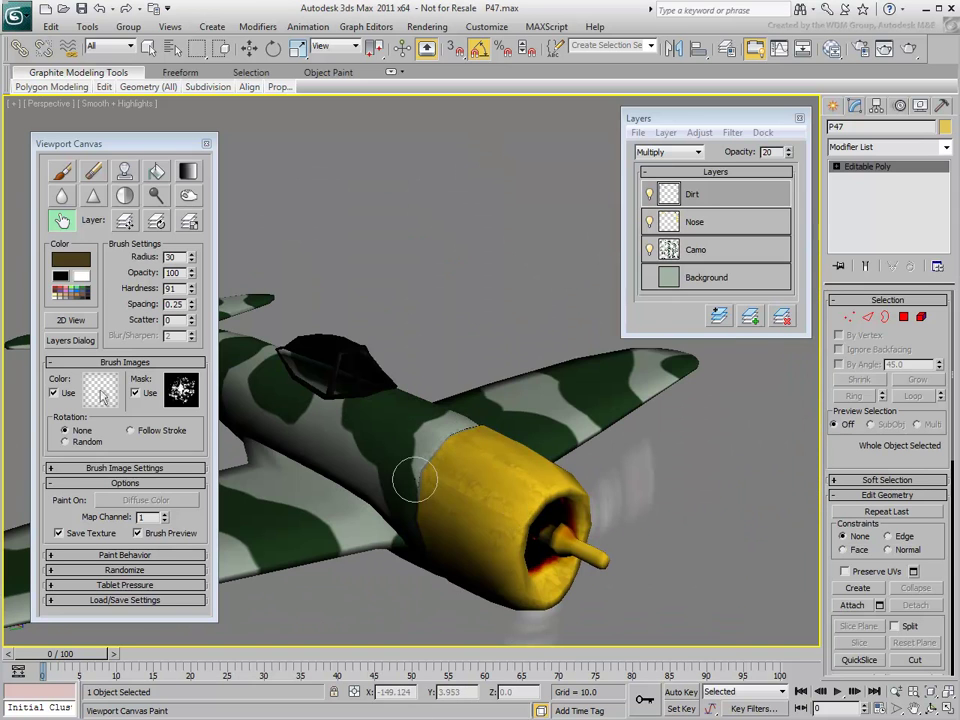
Paint faint dirt marks across the upper surfaces of both wings
mouse_move(446, 621)
alt+middle_down()
mouse_move(553, 583)
mouse_move(266, 497)
alt+middle_up()
mouse_move(267, 500)
mouse_down()
mouse_move(320, 513)
mouse_move(437, 583)
mouse_move(559, 624)
mouse_move(568, 587)
mouse_up()
mouse_move(567, 589)
alt+middle_down()
mouse_move(354, 489)
mouse_move(499, 426)
alt+middle_up()
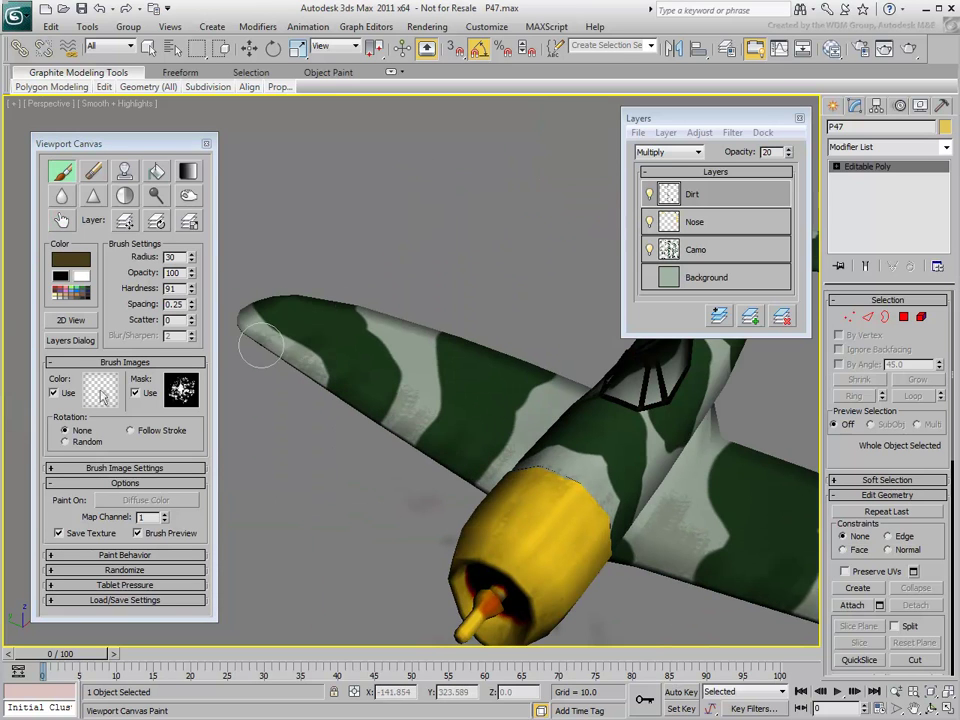
Smudge the dirt marks on the upper surfaces of both wings into soft streaks
click(69, 221)
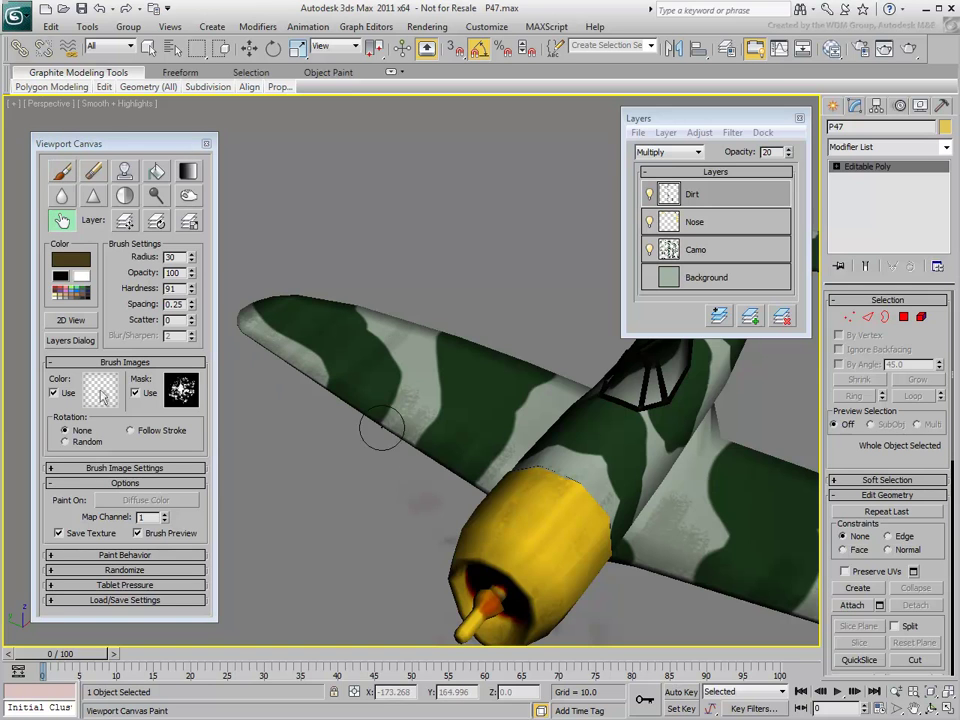
alt+middle_drag(552, 538, 525, 606)
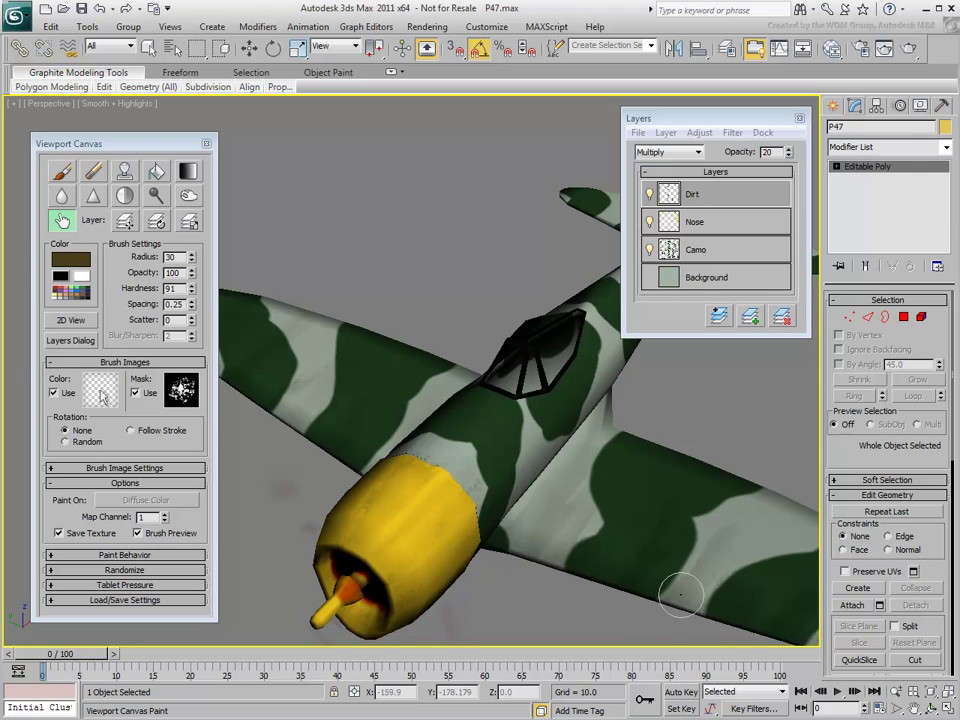
alt+middle_drag(680, 640, 593, 523)
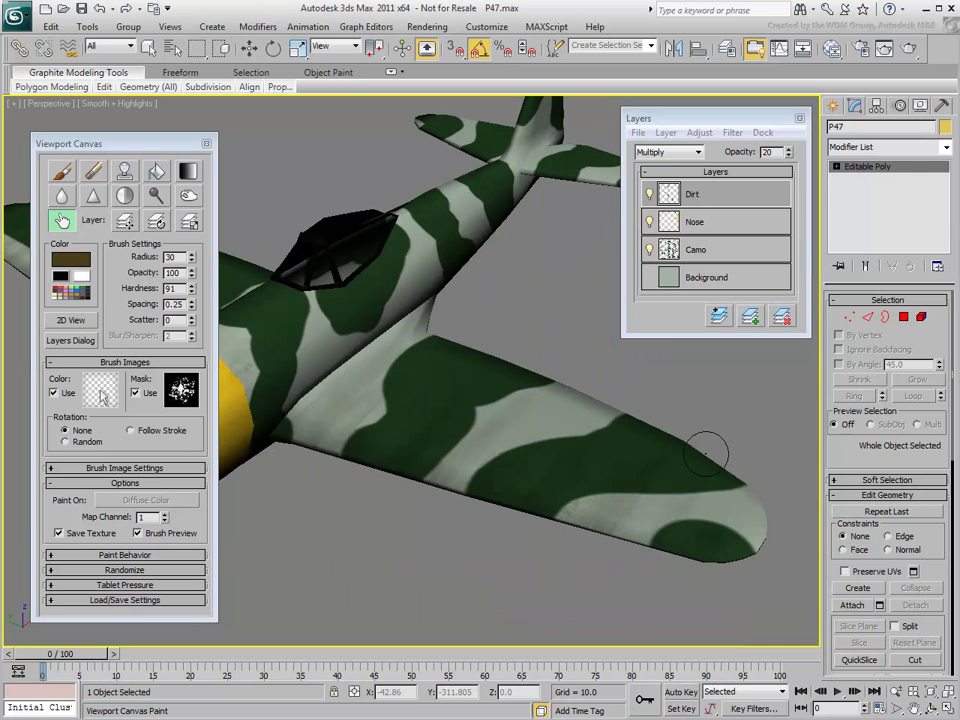
Paint dirt marks on the underside of the fuselage and both wings with the brush
mouse_move(469, 315)
alt+middle_down()
mouse_move(495, 461)
mouse_move(484, 430)
alt+middle_up()
click(59, 174)
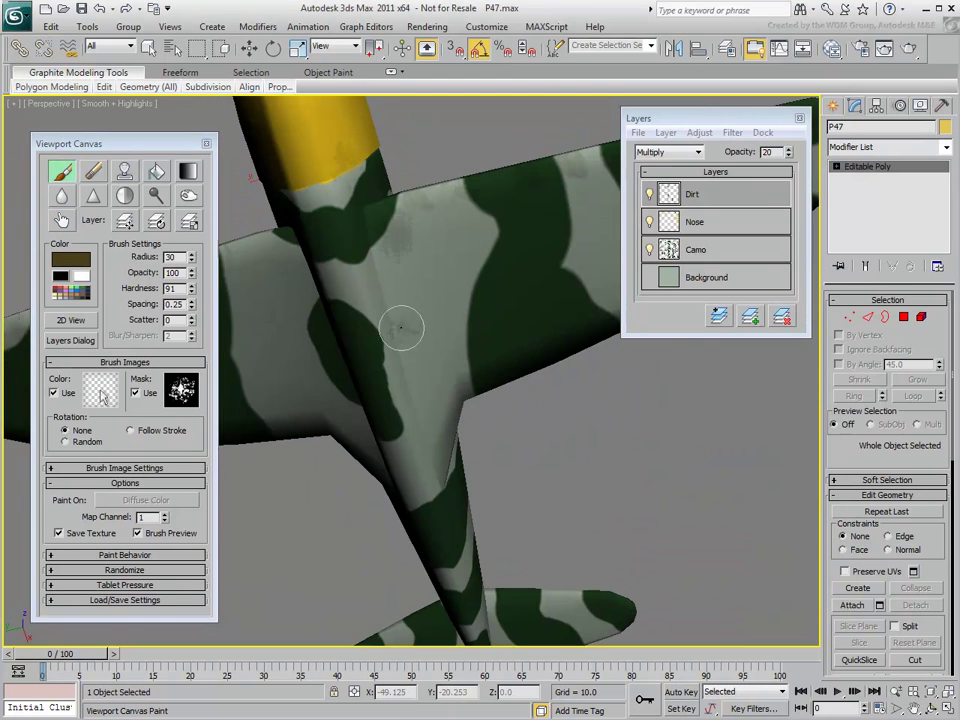
drag(393, 224, 408, 306)
drag(573, 170, 573, 181)
drag(268, 240, 287, 298)
Smudge the dirt marks on the aircraft's underside
click(62, 221)
drag(244, 244, 250, 396)
mouse_move(454, 336)
alt+middle_down()
mouse_move(291, 522)
mouse_move(294, 354)
mouse_move(501, 510)
mouse_move(507, 343)
alt+middle_up()
Add a new layer above Dirt and name it Decals
scroll(486, 497, down, 5)
alt+middle_drag(486, 497, 420, 544)
scroll(401, 602, up, 3)
click(752, 322)
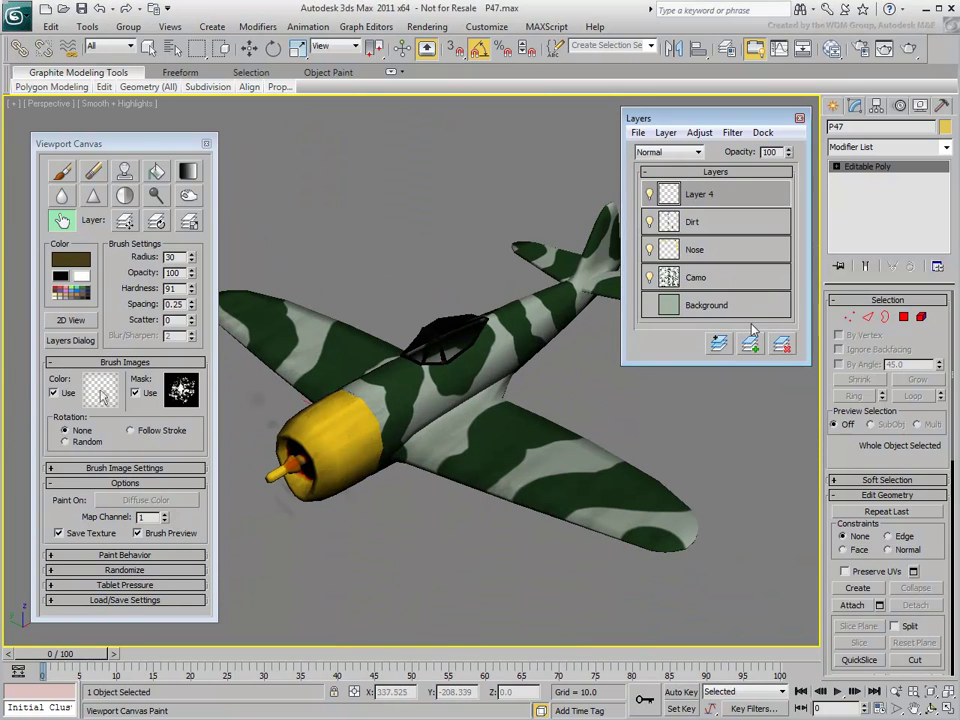
double_click(691, 204)
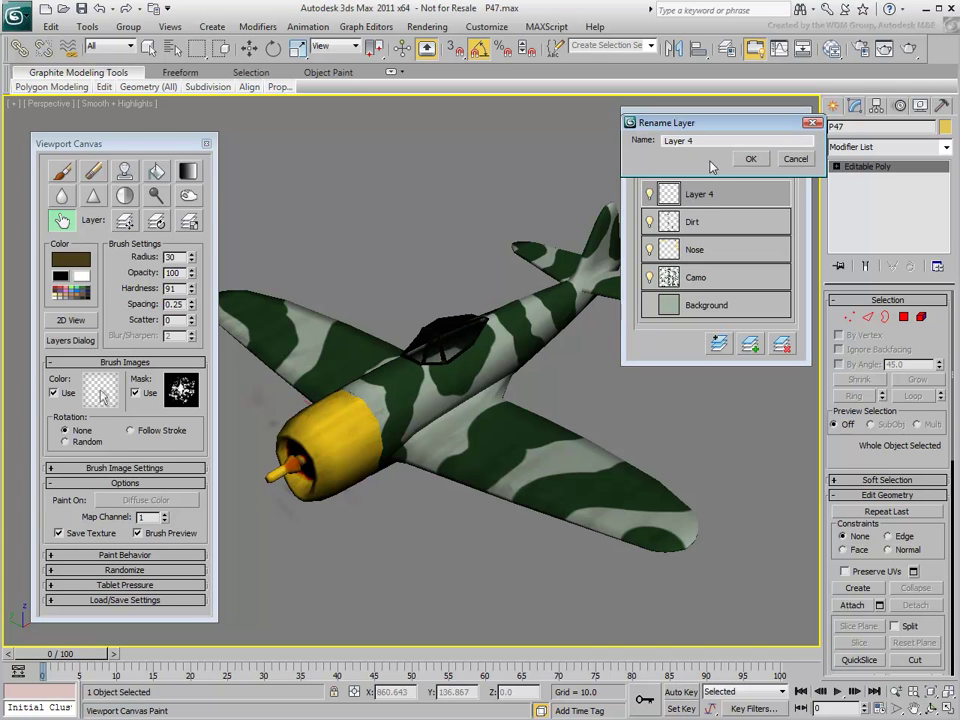
text(Decal)
click(750, 159)
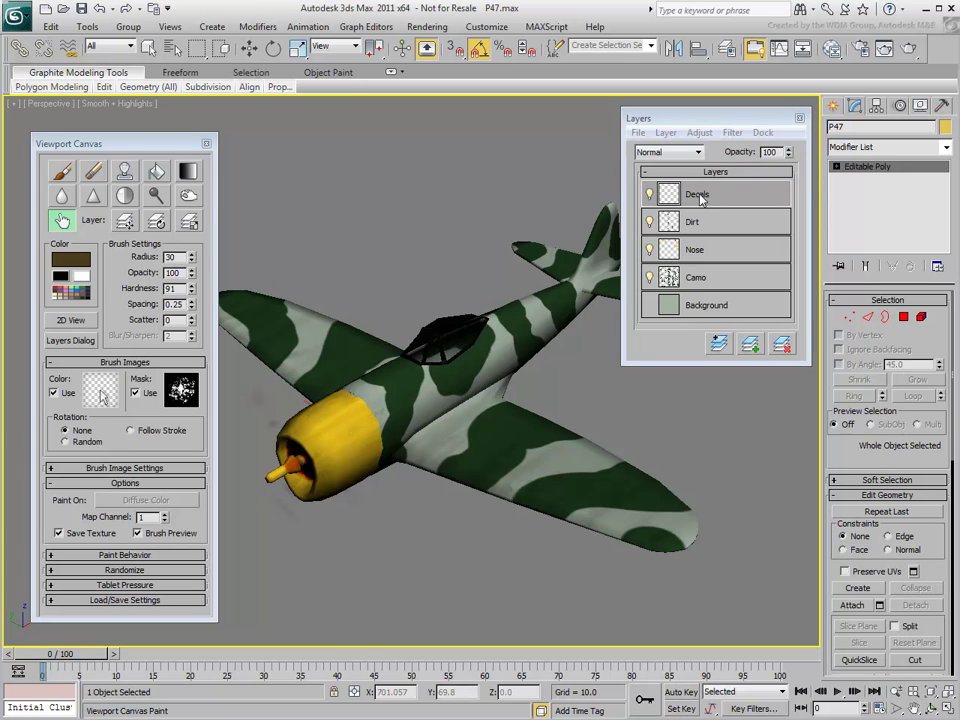
Copy the ten TIF files from P47-callsign-msk.tif through P47-SerNum.tif into the brush images' Custom Brushes folder
click(62, 175)
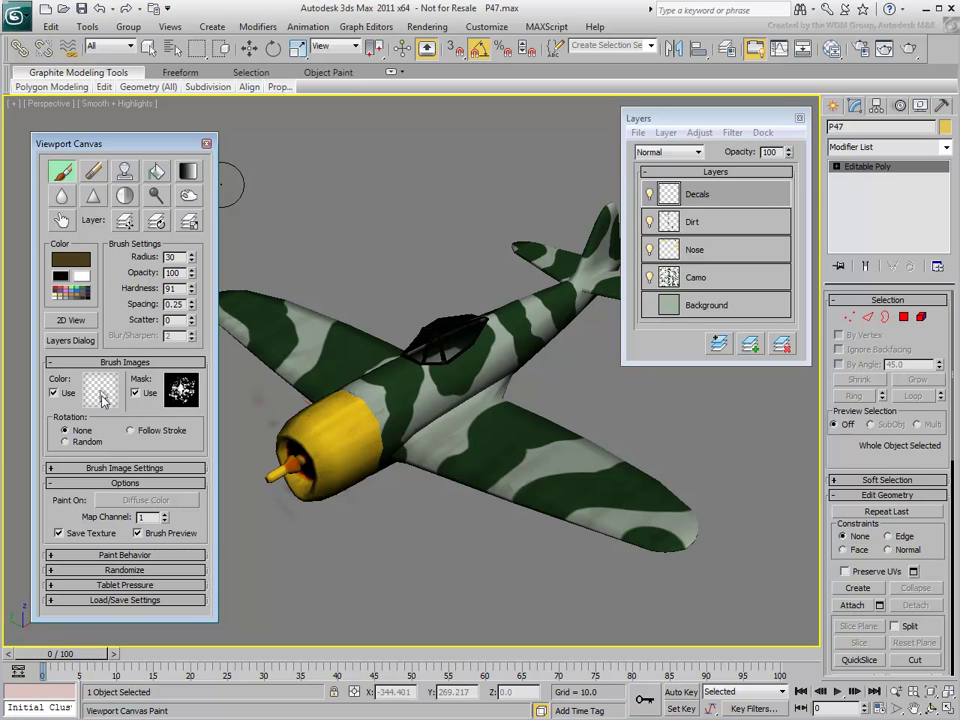
click(101, 394)
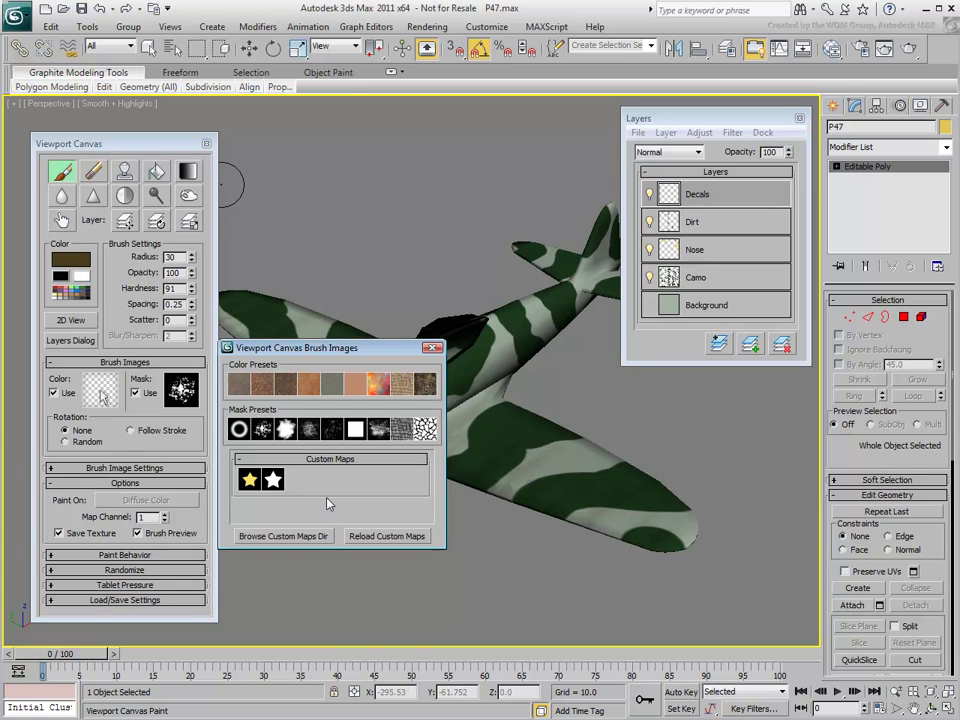
click(276, 538)
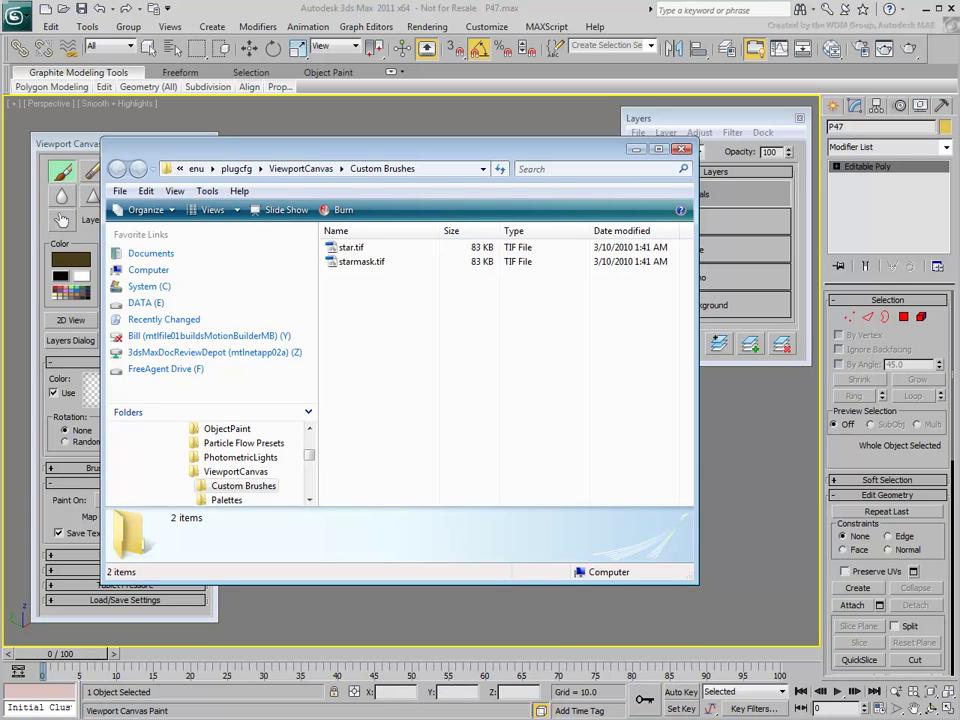
drag(959, 148, 849, 160)
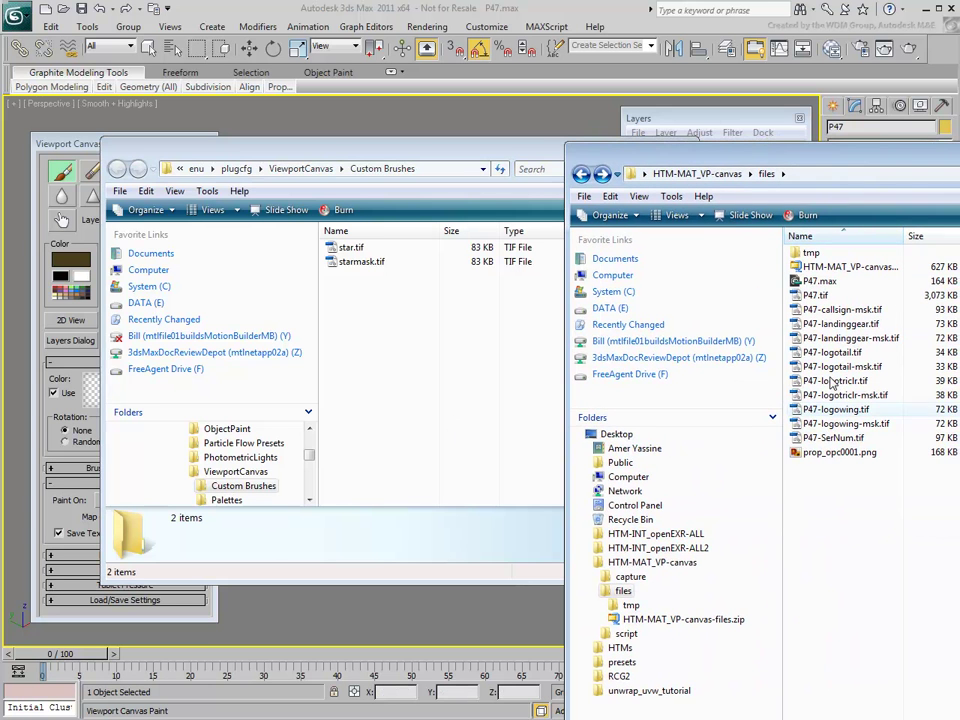
click(843, 310)
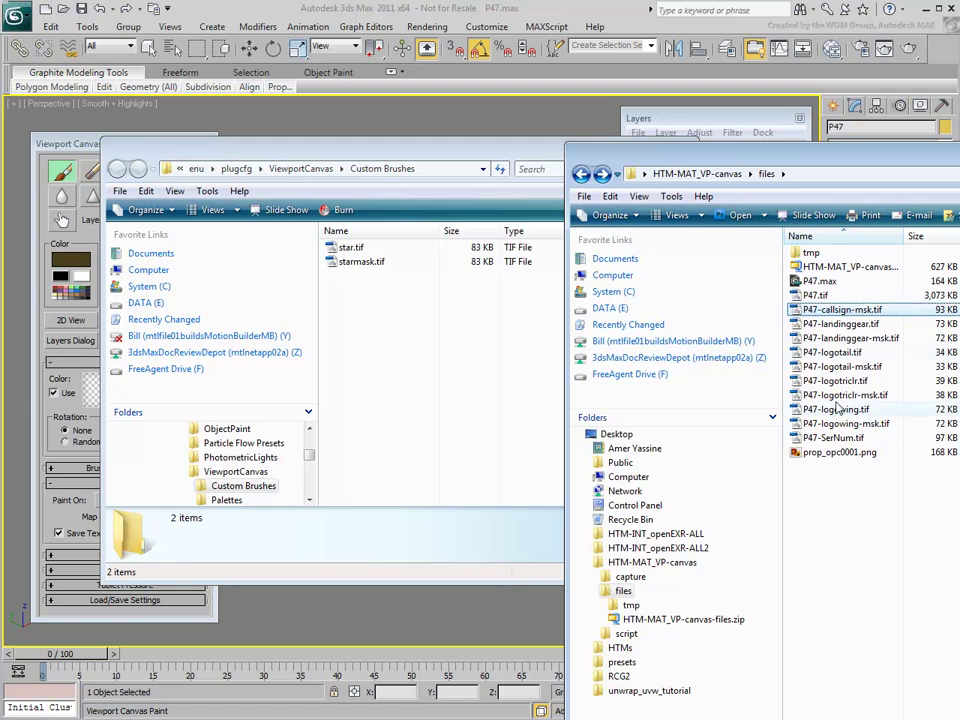
shift+click(834, 438)
mouse_move(830, 361)
right_down()
mouse_move(770, 318)
mouse_move(449, 370)
right_up()
click(450, 368)
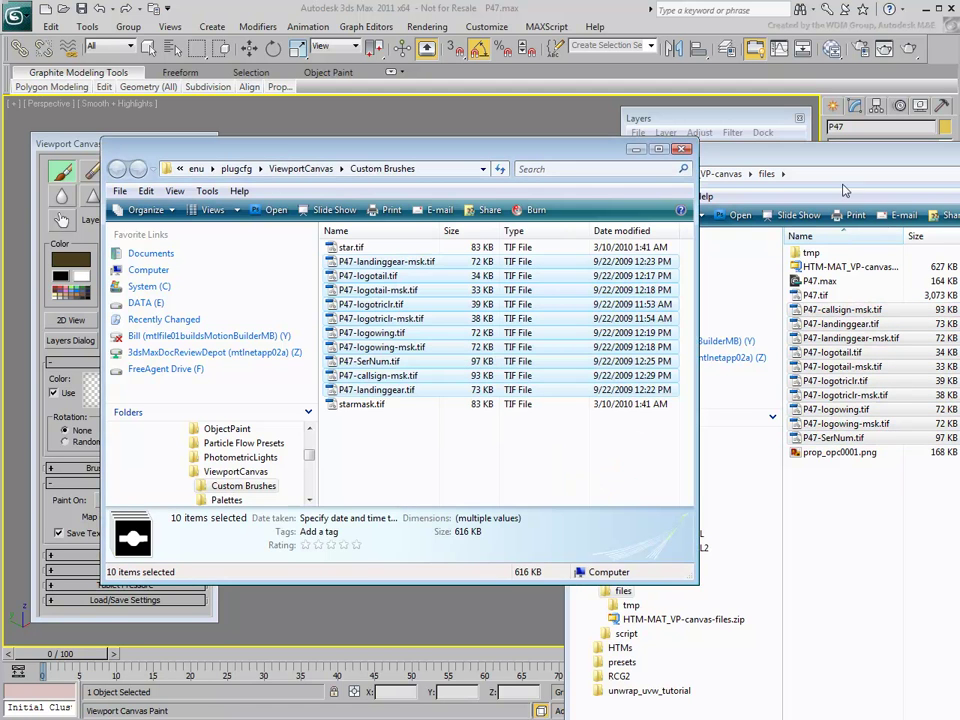
Close the Custom Brushes folder and reload the custom maps in the brush images window
drag(843, 165, 959, 165)
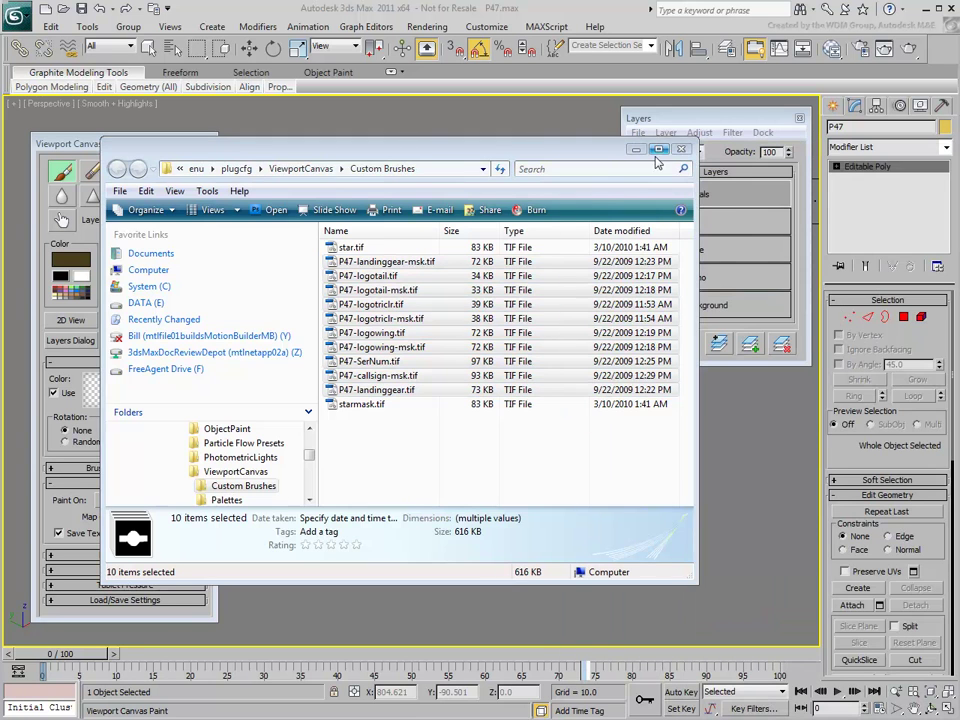
click(682, 151)
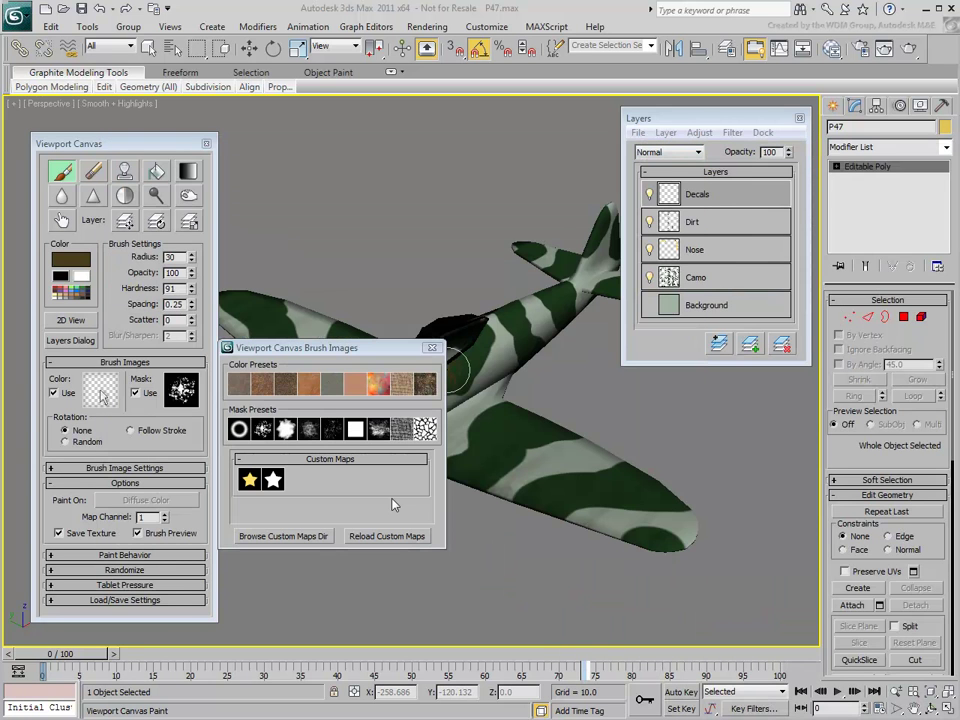
click(386, 536)
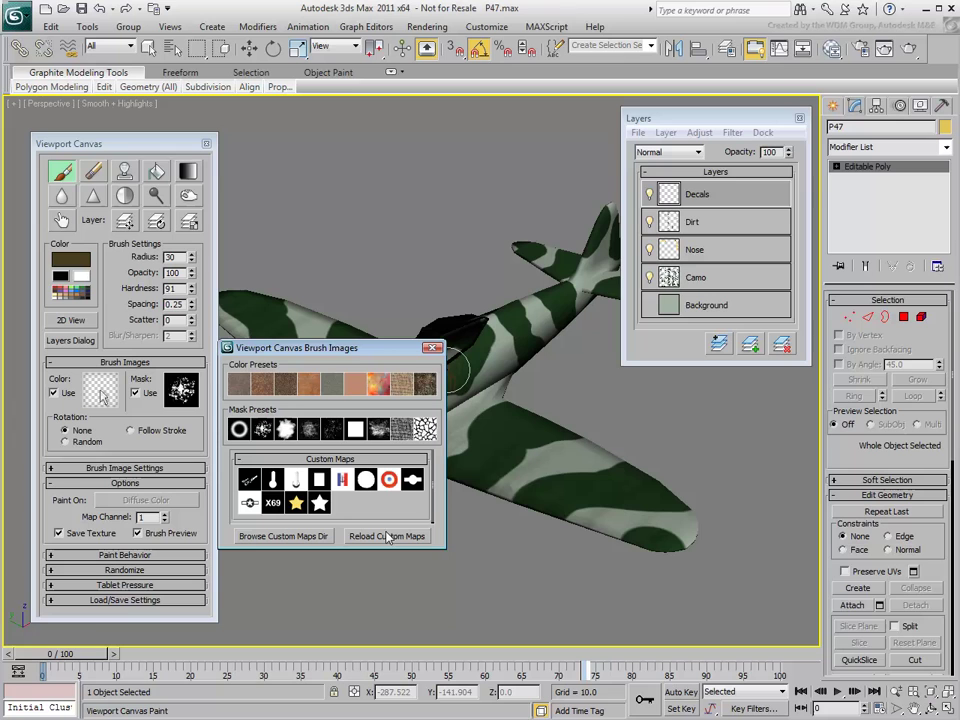
Use the tricolour roundel as the brush's color image and the matching white circle as its mask
click(390, 481)
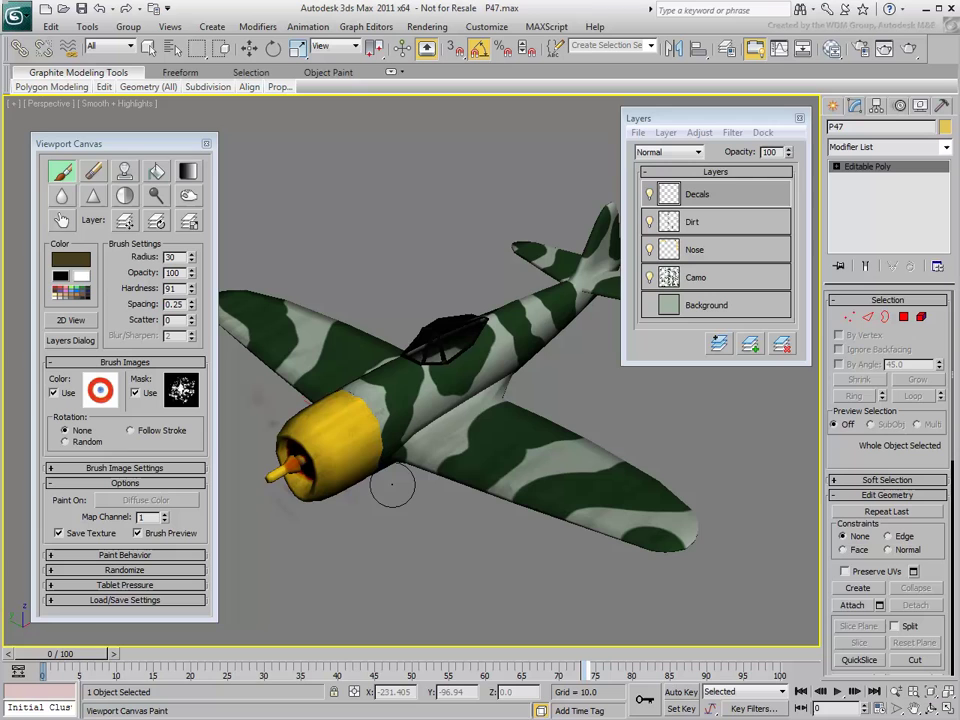
click(183, 402)
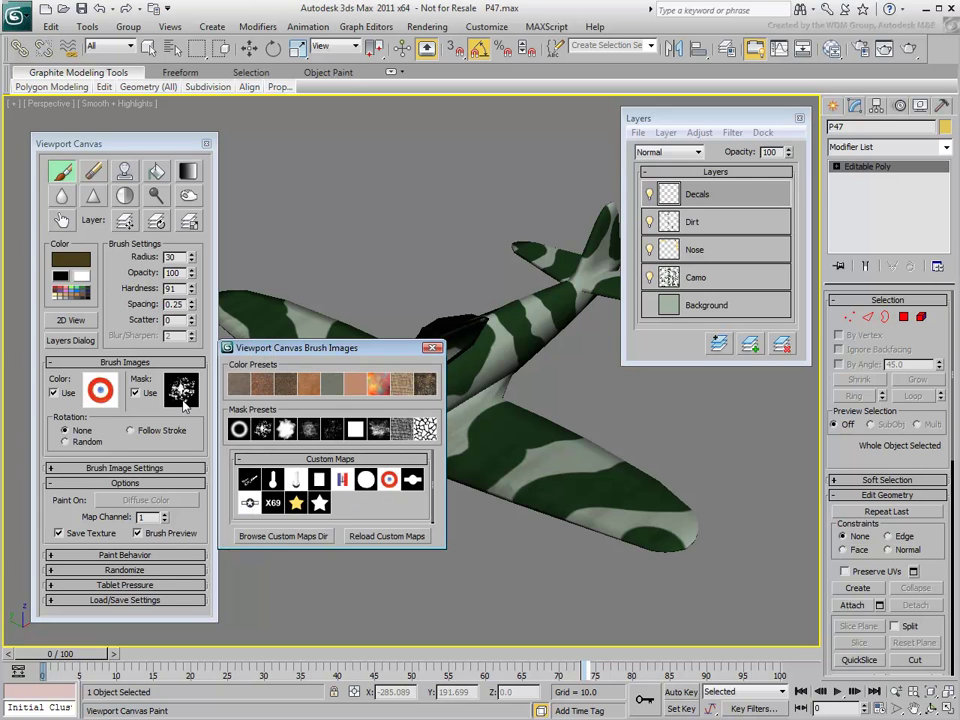
click(366, 482)
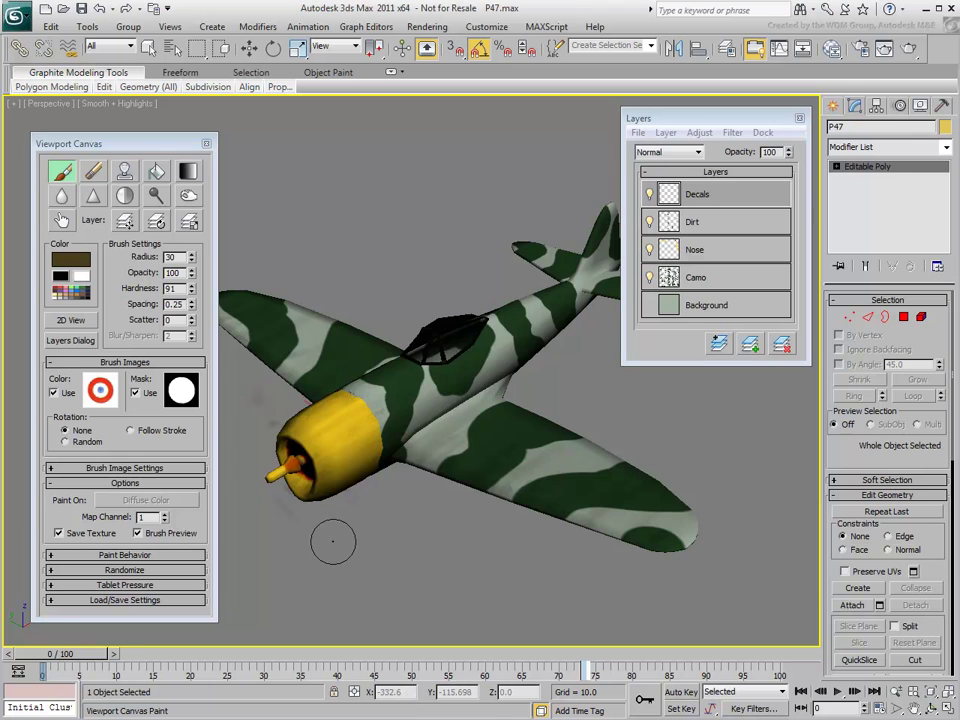
Stamp the roundel decal near both wingtips, on the upper surfaces and the undersides of the wings
mouse_move(412, 533)
alt+middle_down()
mouse_move(190, 565)
mouse_move(155, 595)
mouse_move(180, 590)
mouse_move(168, 585)
alt+middle_up()
scroll(412, 533, down, 3)
middle_drag(473, 431, 421, 493)
alt+middle_drag(537, 441, 476, 450)
click(580, 356)
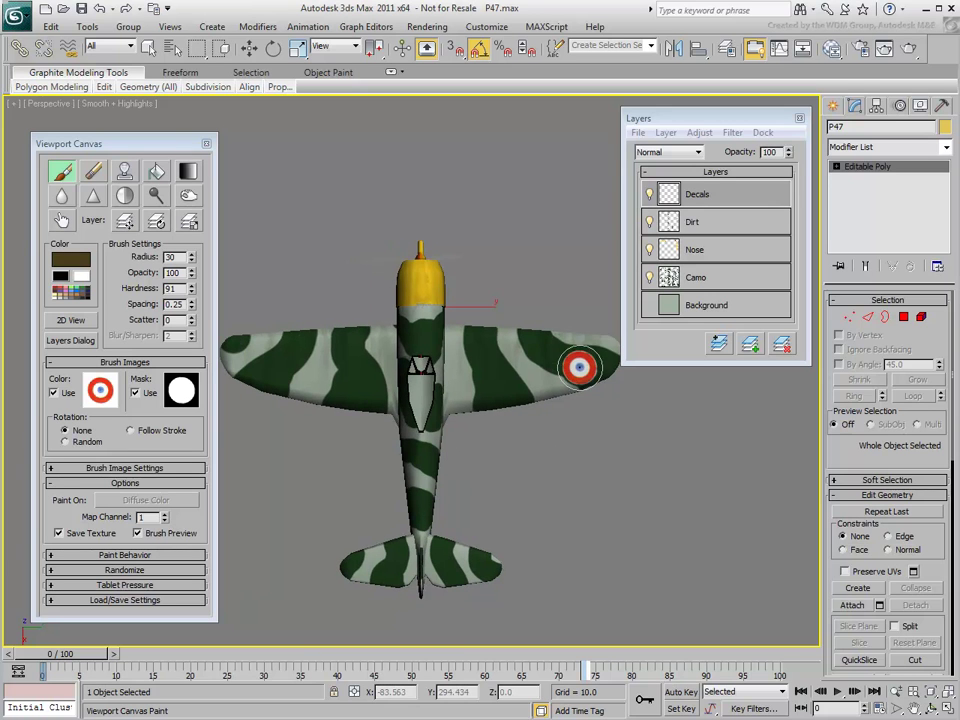
click(263, 358)
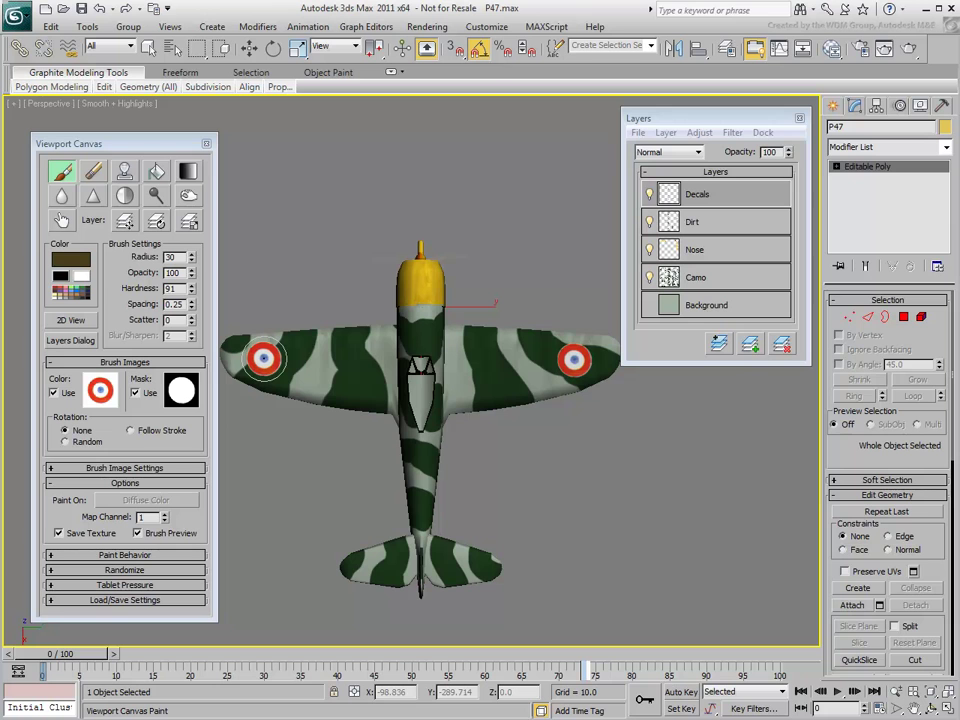
alt+middle_drag(319, 524, 323, 490)
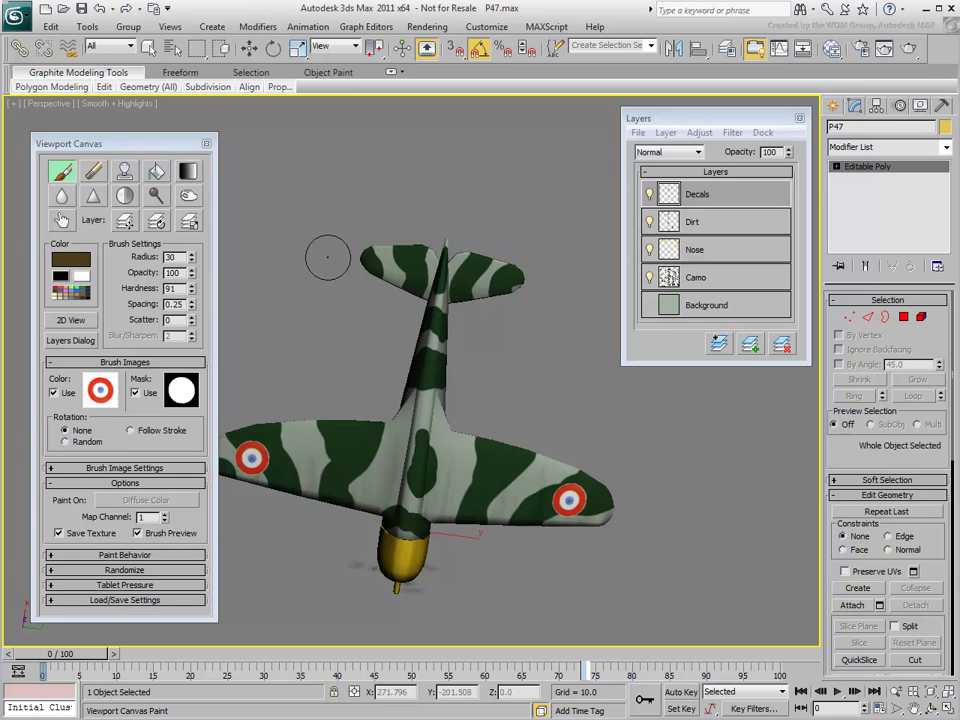
Open the 2D view of the aircraft's texture to examine the decals on the unwrapped map
click(72, 320)
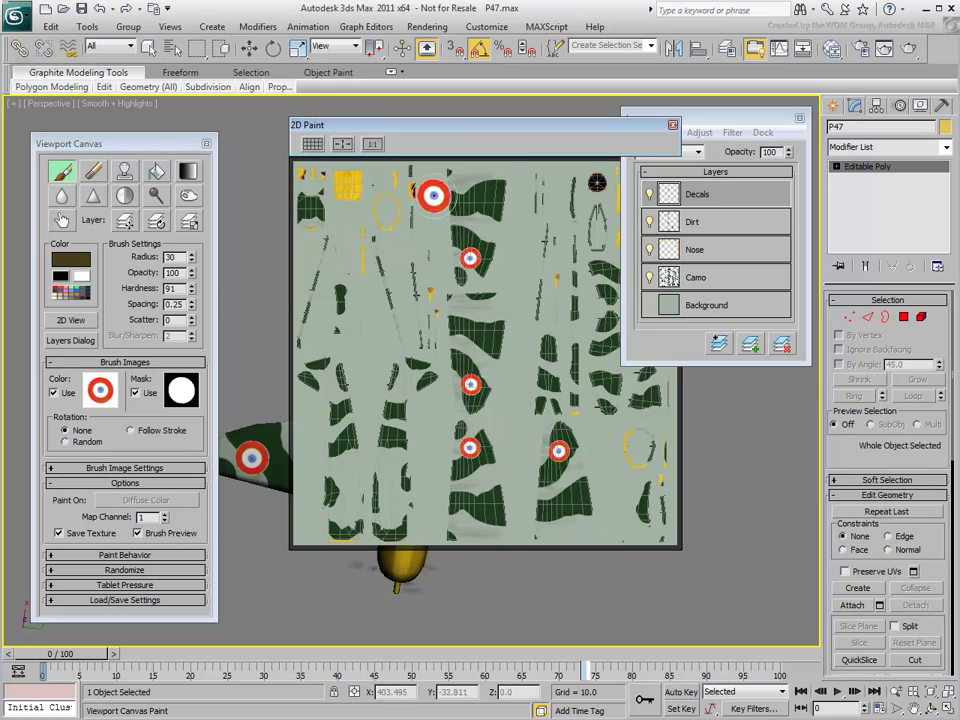
Rearrange the 2D texture view and the Viewport Canvas window so that the texture map and the aircraft can be seen side by side
mouse_move(449, 130)
mouse_down()
mouse_move(375, 110)
mouse_move(235, 96)
mouse_up()
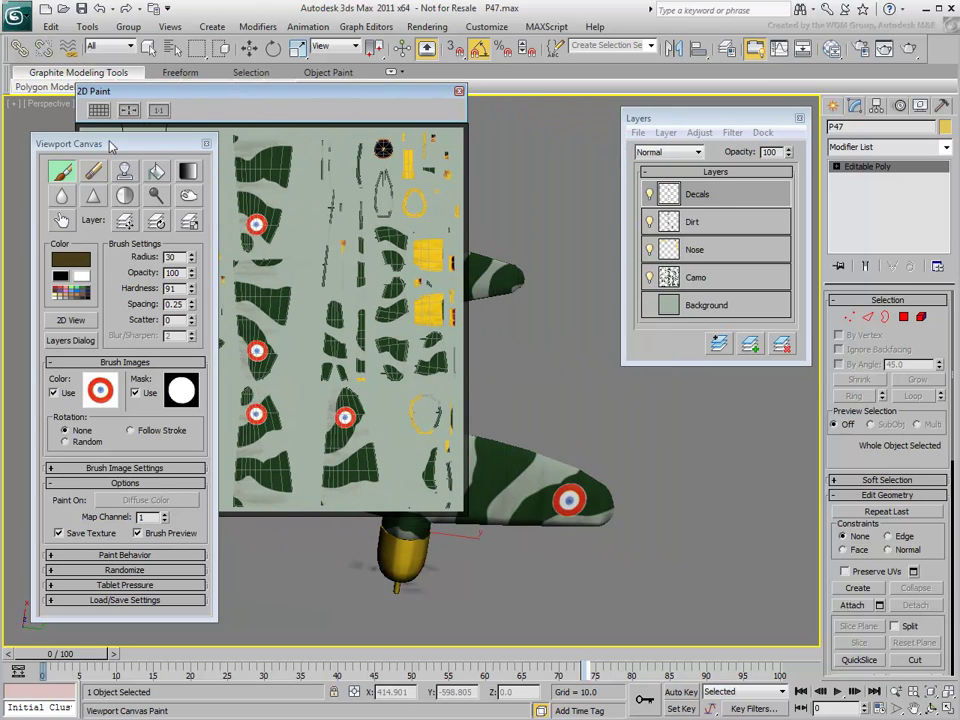
drag(110, 143, 68, 503)
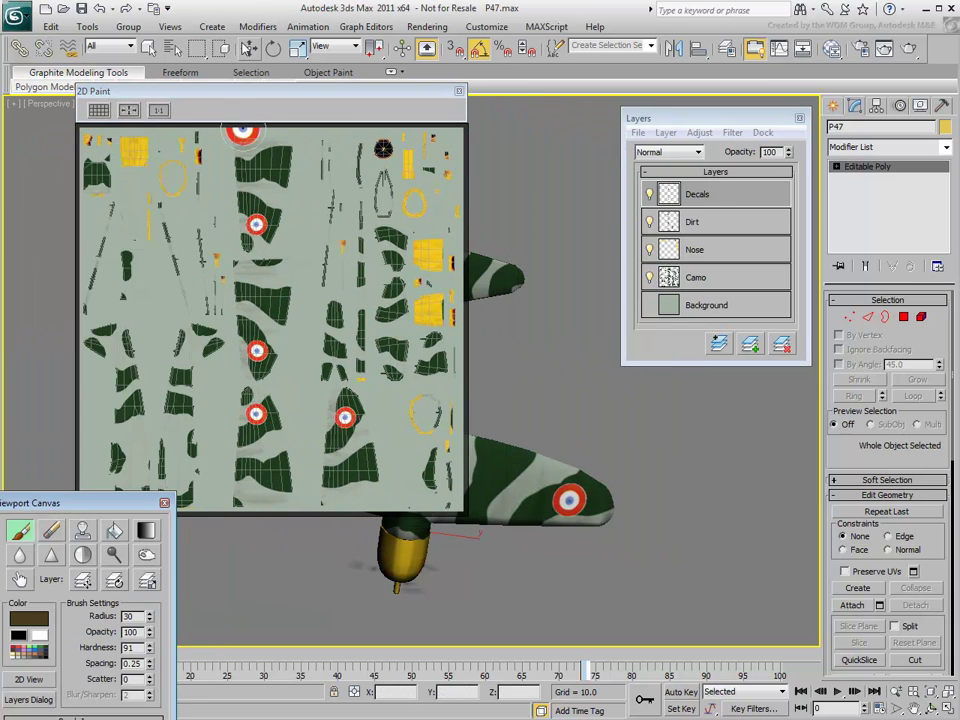
drag(240, 97, 201, 121)
middle_drag(548, 430, 754, 461)
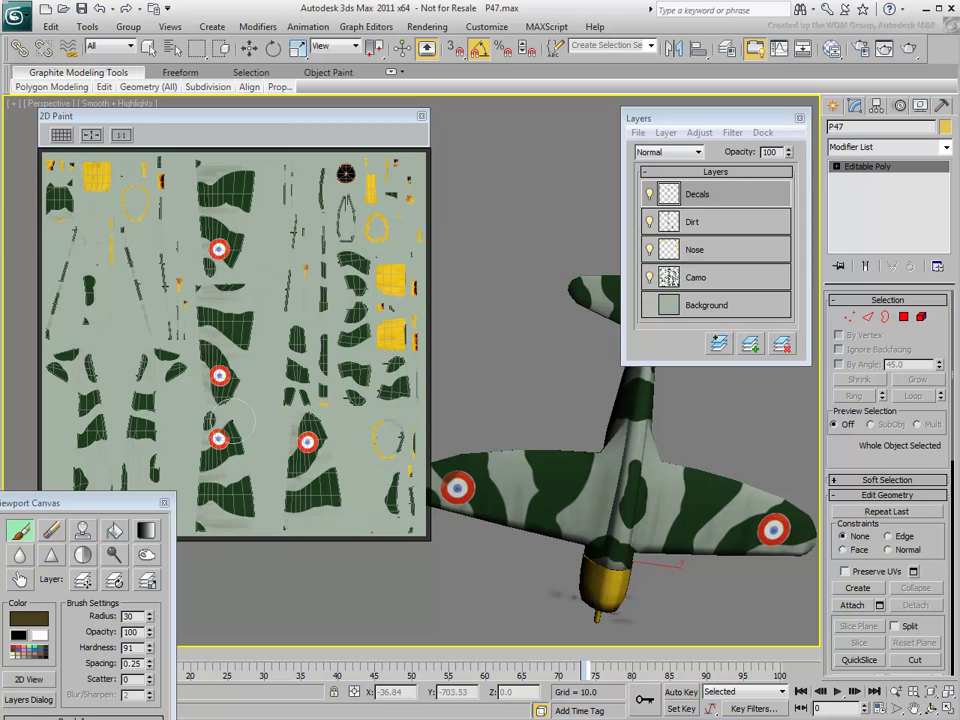
Undo the roundel stamps on the underside and upper surface of one wing, keeping those on the other wing
click(307, 441)
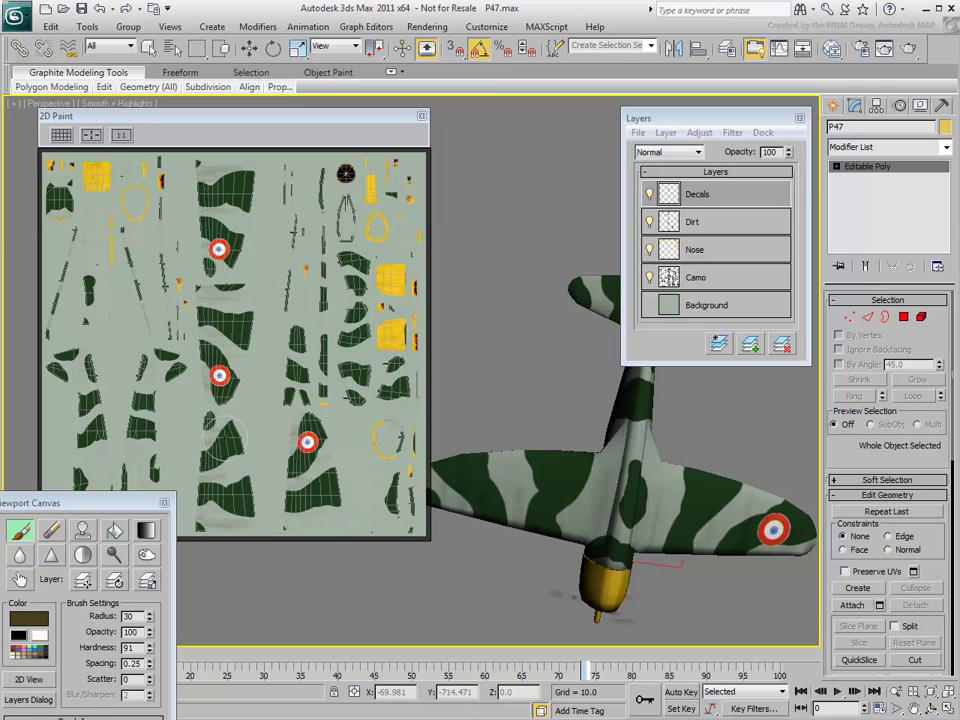
mouse_move(482, 433)
alt+middle_down()
mouse_move(482, 418)
mouse_move(483, 427)
alt+middle_up()
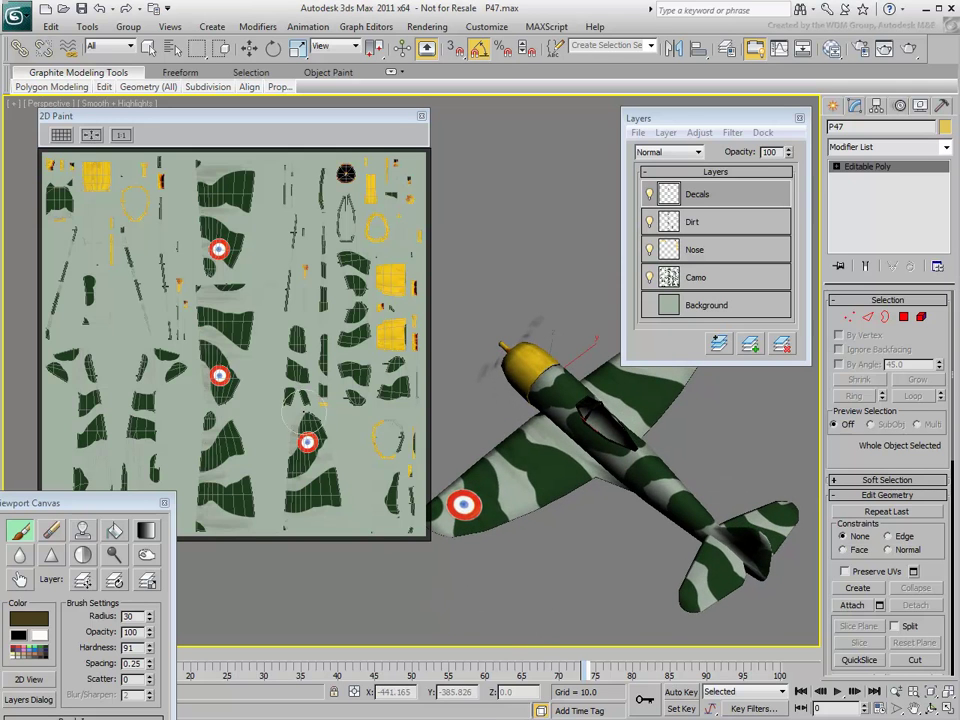
click(462, 507)
key(ctrl+z)
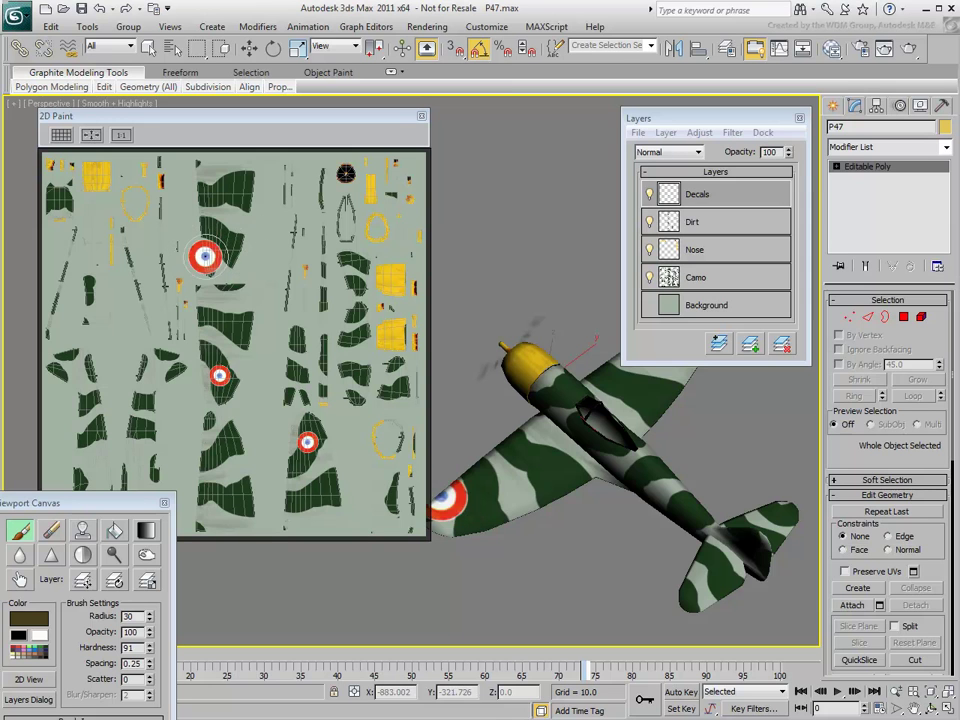
mouse_move(538, 529)
alt+middle_down()
mouse_move(480, 551)
mouse_move(510, 581)
mouse_move(545, 588)
alt+middle_up()
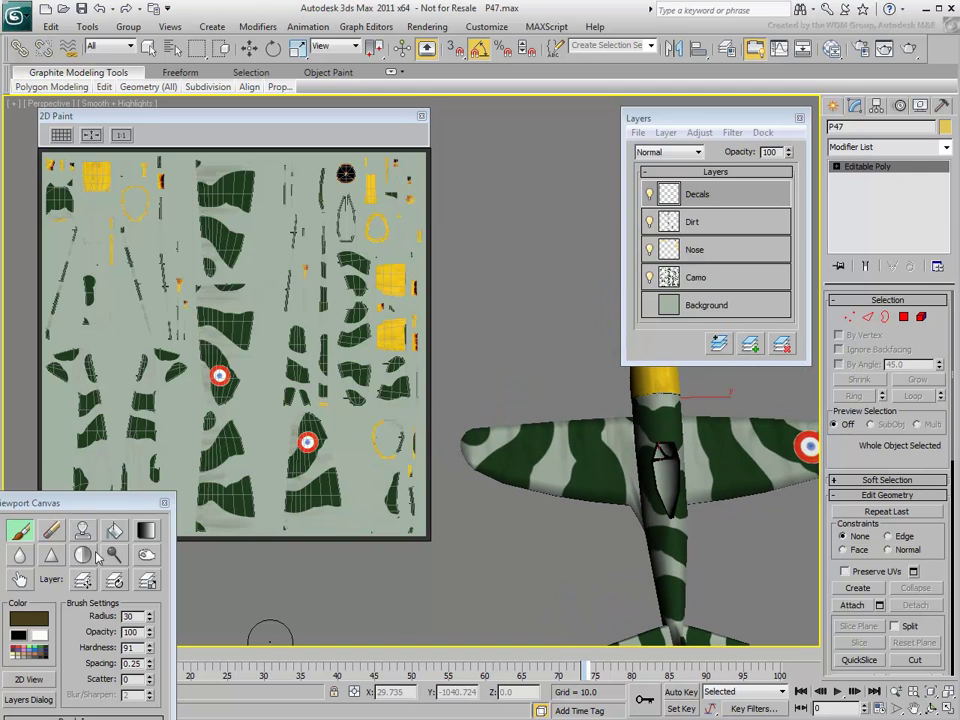
Use the star-and-bars insignia as the brush's color image and its matching white silhouette as the mask
drag(90, 503, 185, 189)
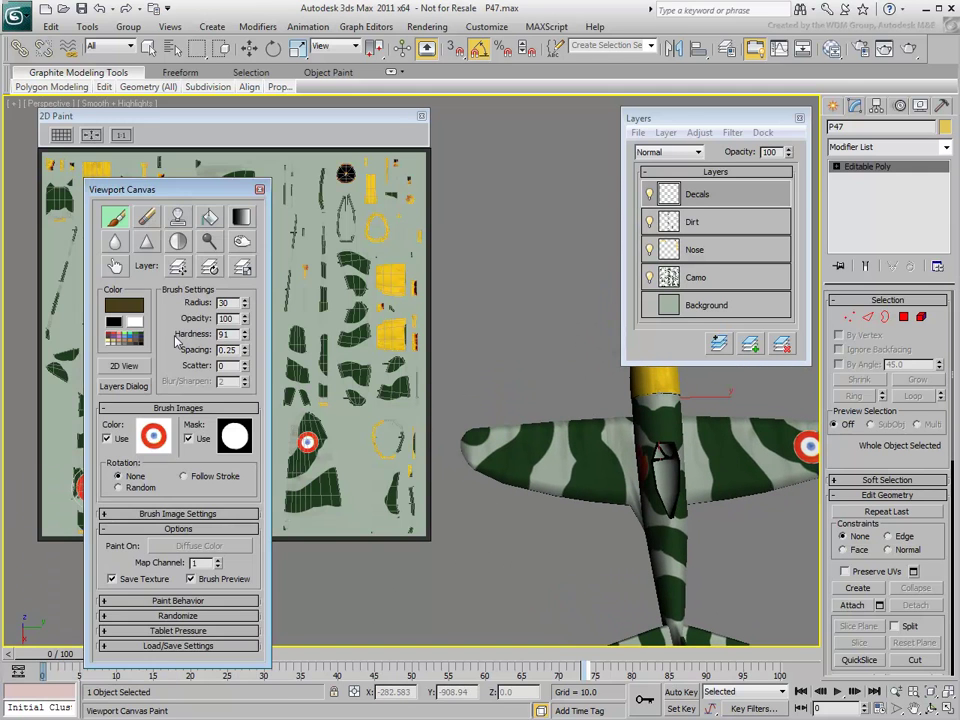
click(155, 438)
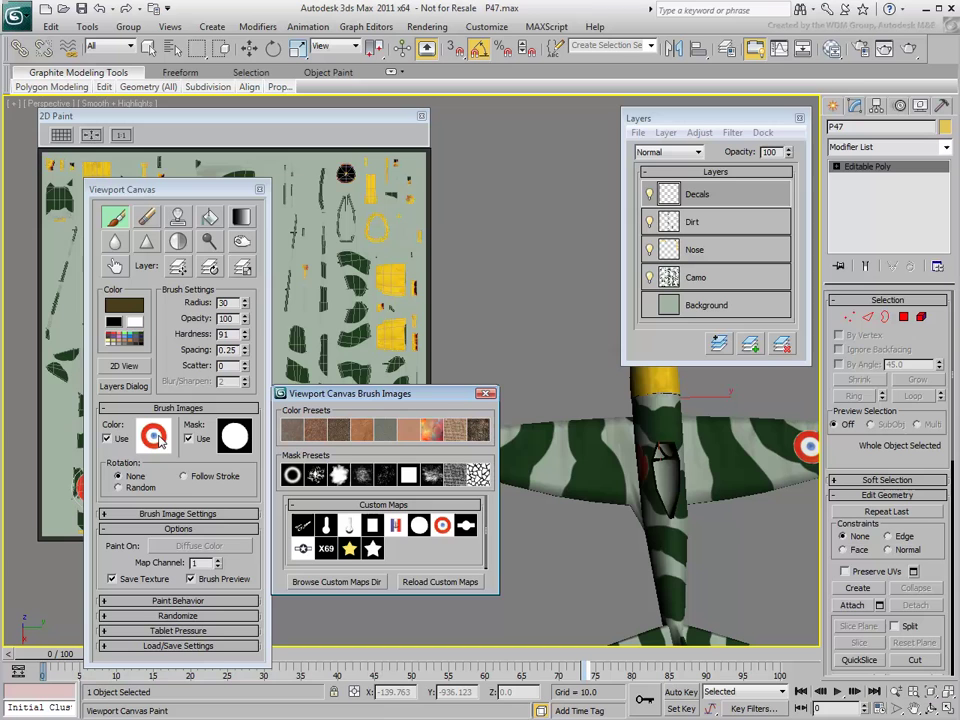
click(302, 548)
click(236, 437)
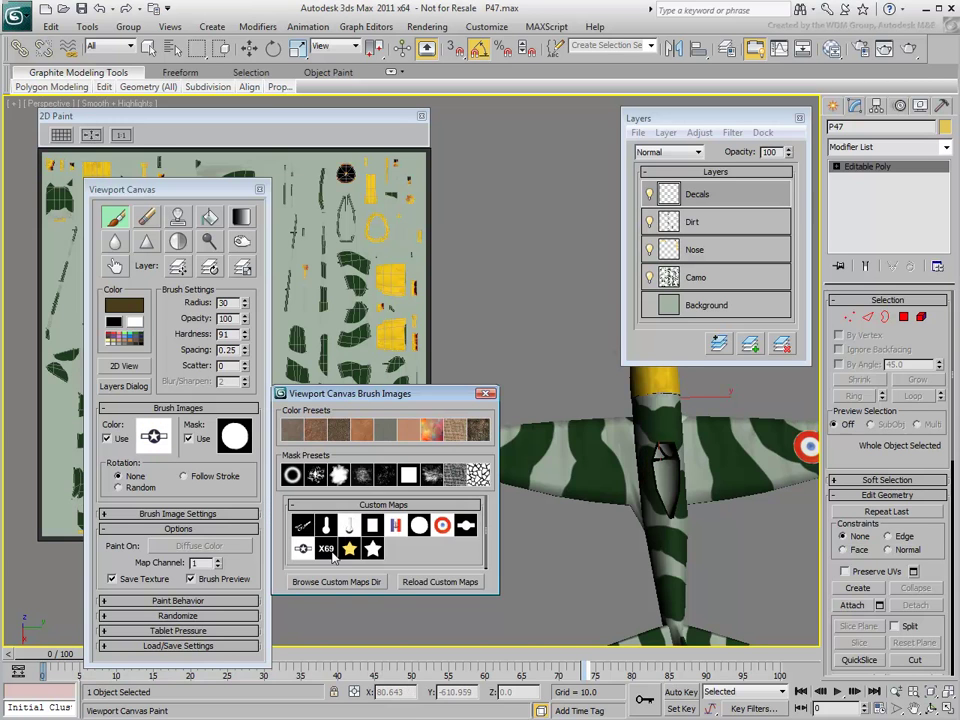
click(465, 528)
Stamp the star insignia on both surfaces of the wing without roundels and on both sides of the rear fuselage
click(512, 450)
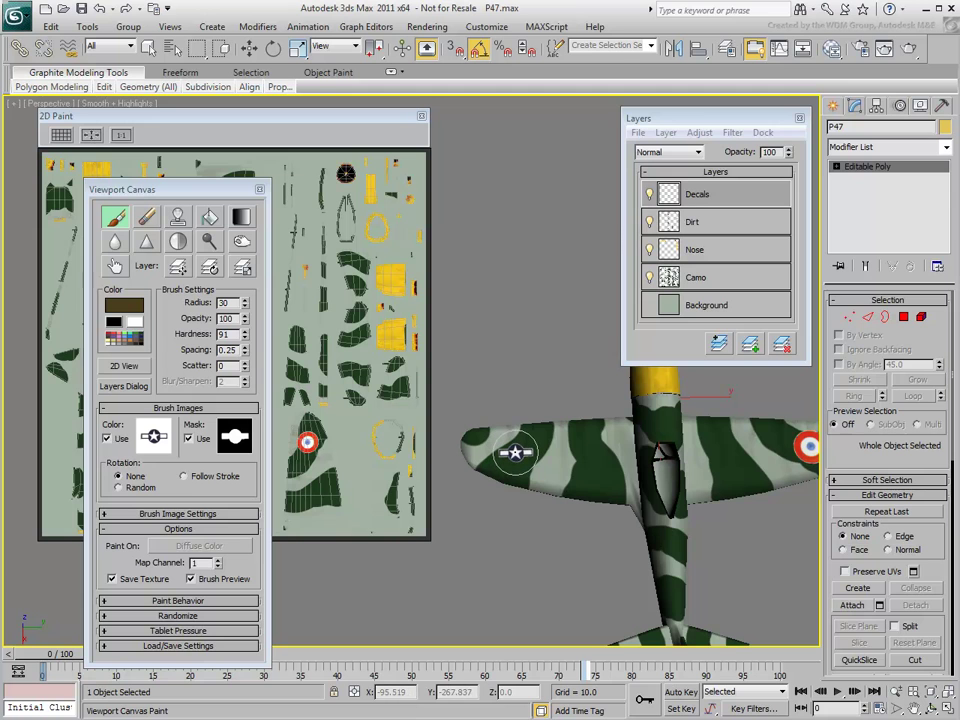
alt+middle_drag(486, 548, 513, 553)
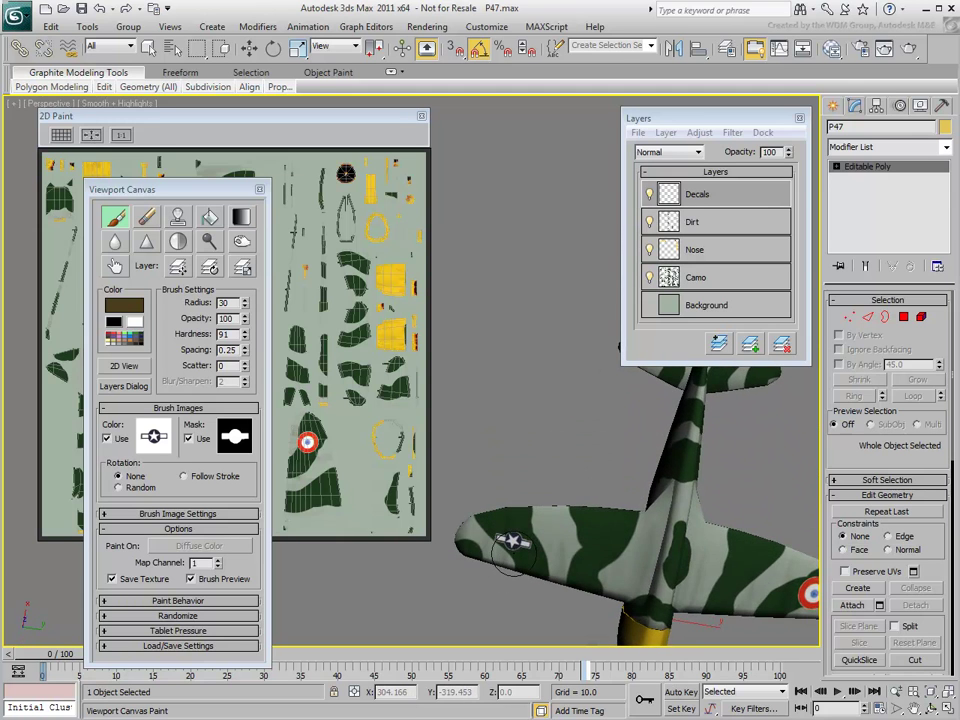
alt+middle_drag(520, 325, 520, 362)
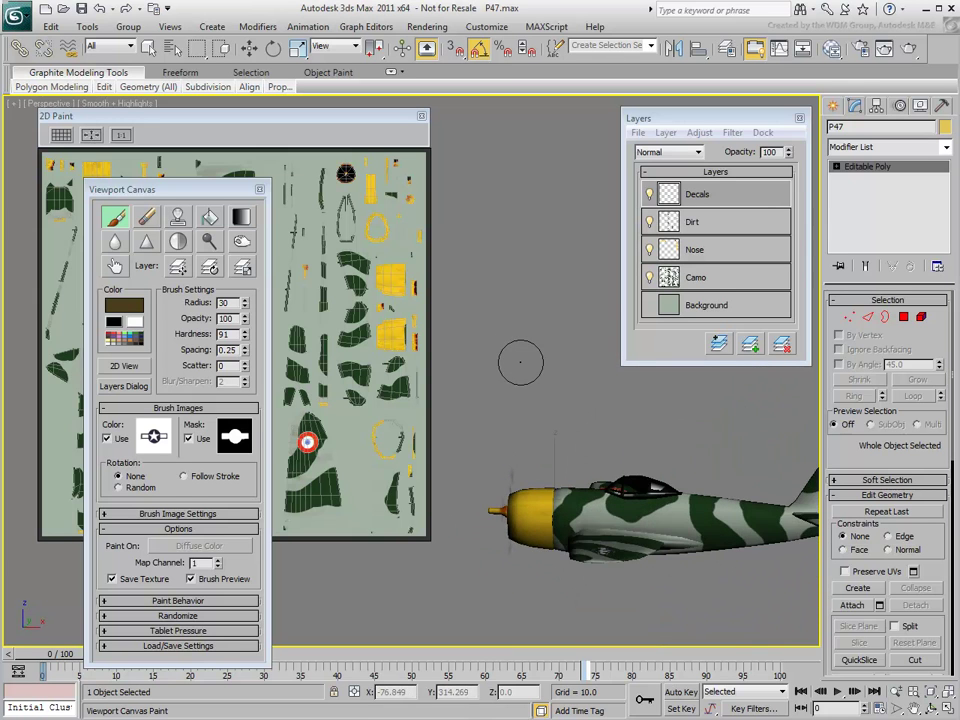
middle_drag(771, 639, 685, 612)
click(665, 492)
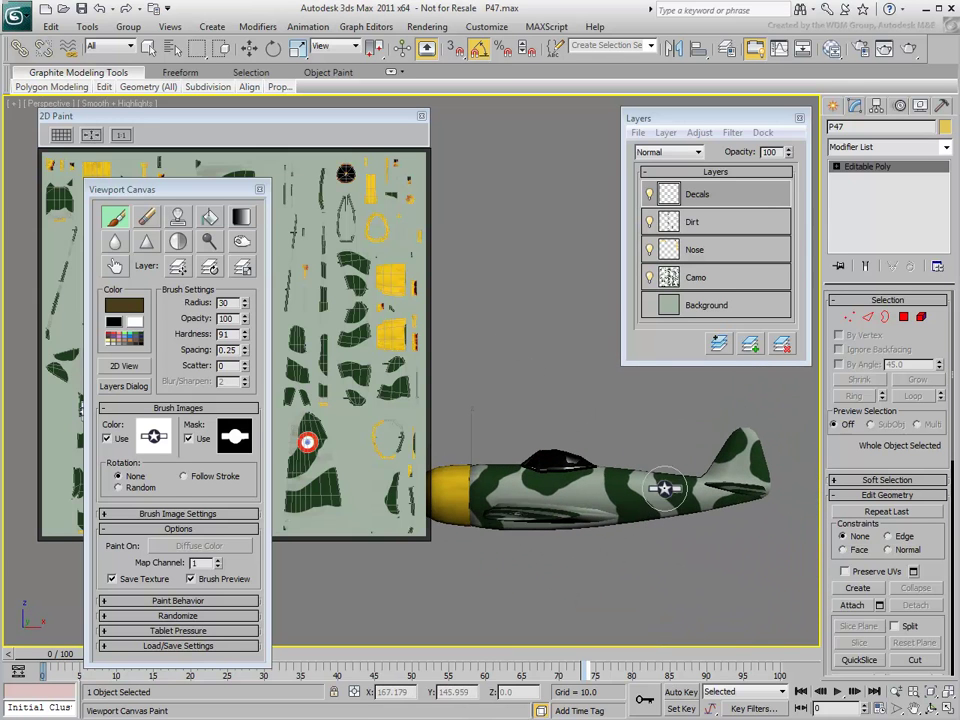
alt+middle_drag(692, 535, 690, 551)
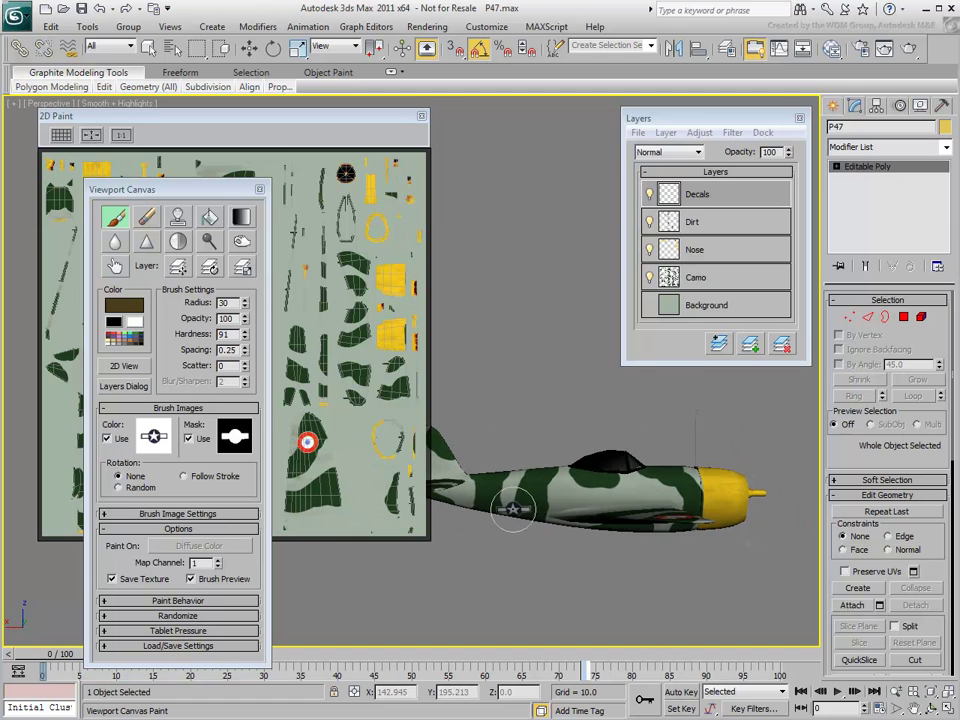
alt+middle_drag(503, 572, 504, 575)
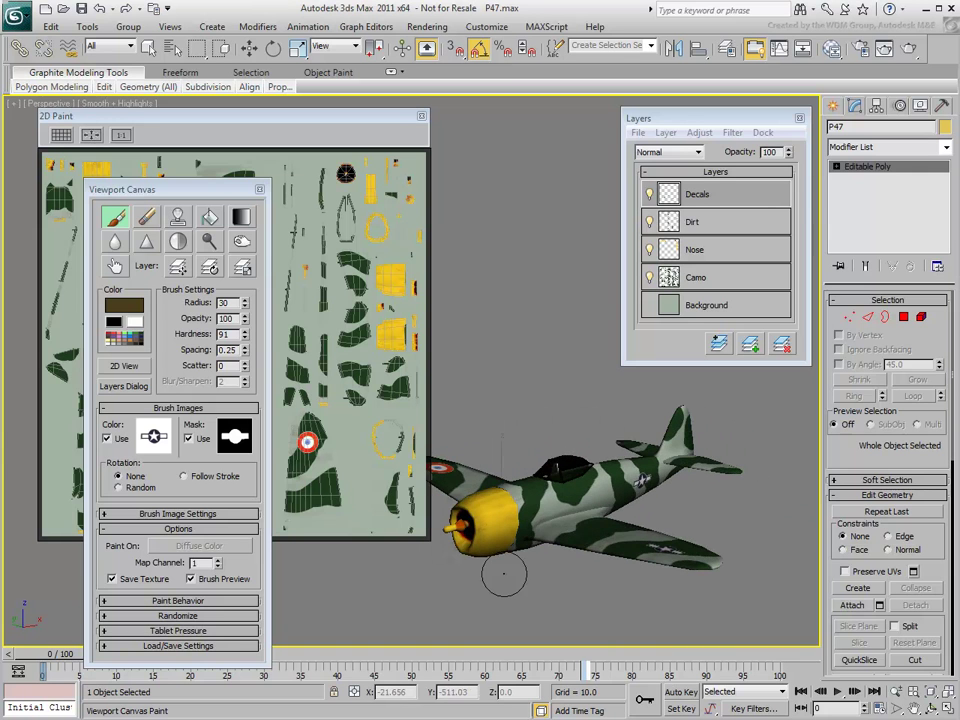
Use the tricolour anchor flag as the brush's color image and the white rectangle as its mask
mouse_move(797, 636)
alt+middle_down()
mouse_move(707, 549)
mouse_move(620, 540)
alt+middle_up()
click(158, 443)
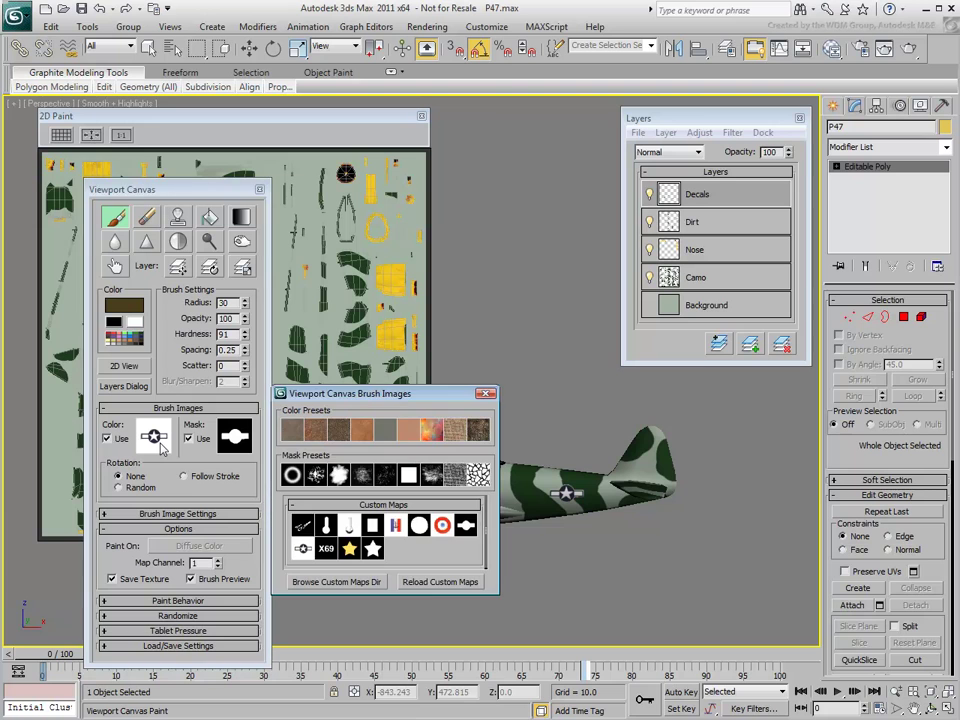
click(393, 527)
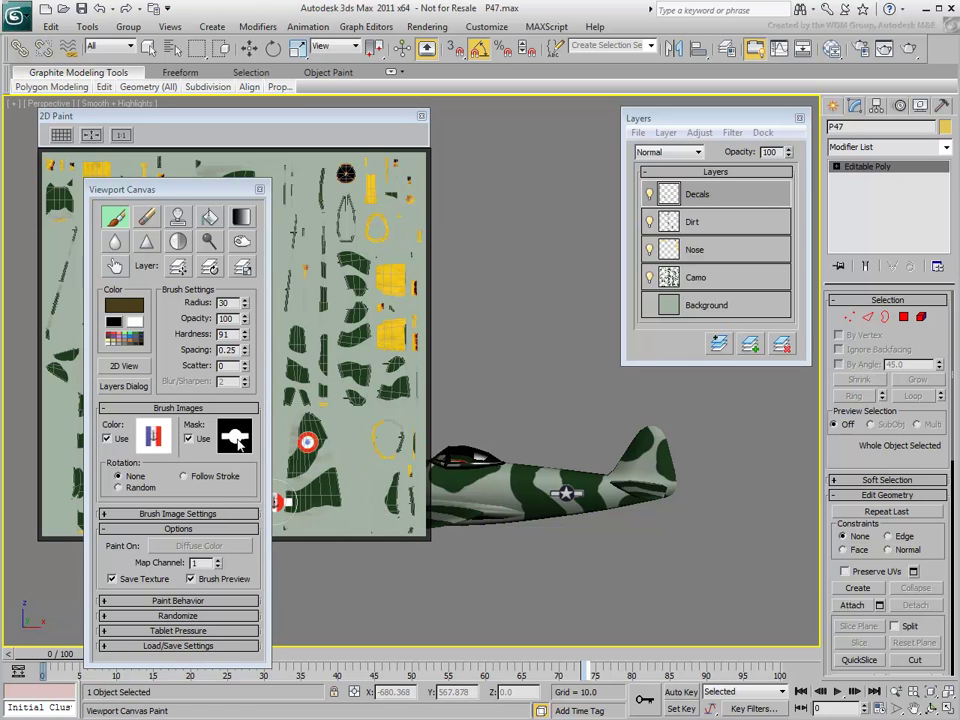
click(372, 529)
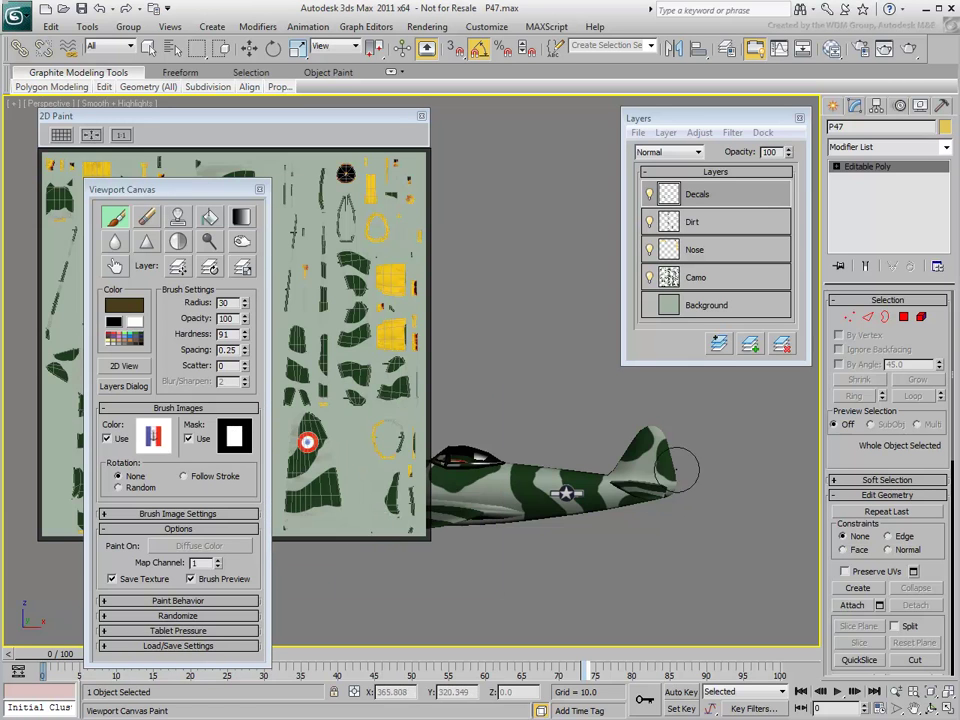
Stamp the tricolour flag decal on the rear part of the aircraft's vertical tail fin
scroll(630, 456, up, 3)
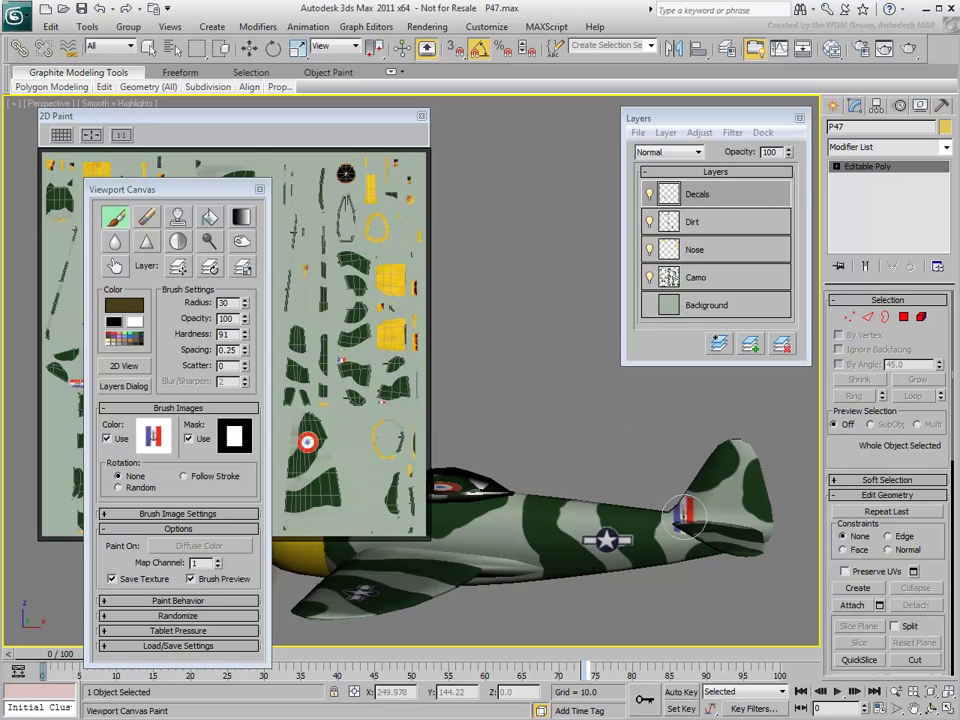
middle_drag(675, 509, 531, 420)
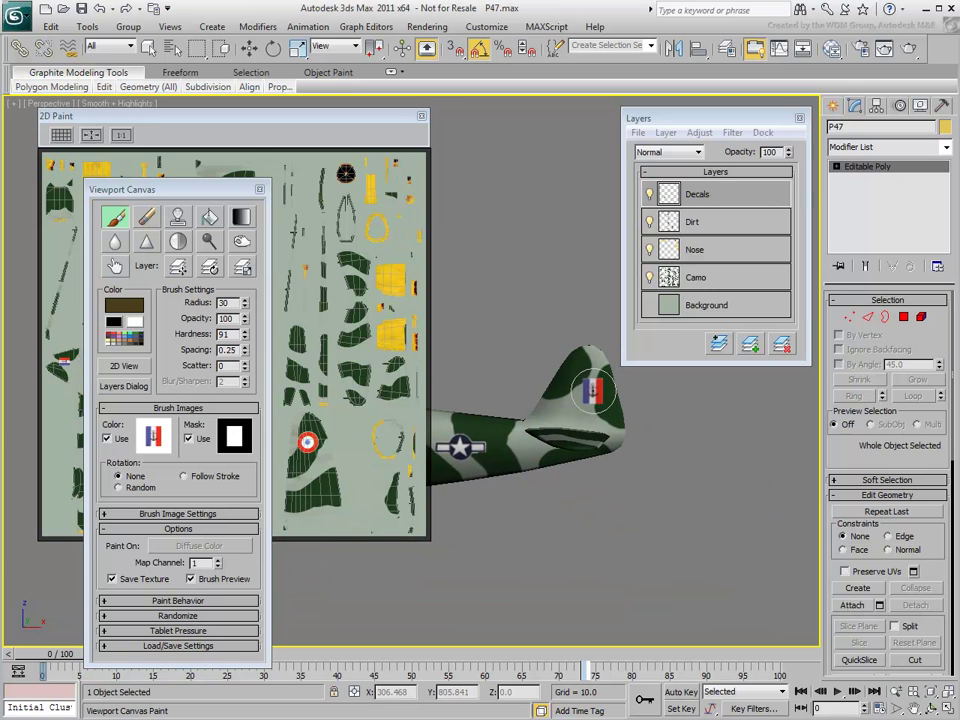
click(593, 390)
alt+middle_drag(620, 505, 351, 468)
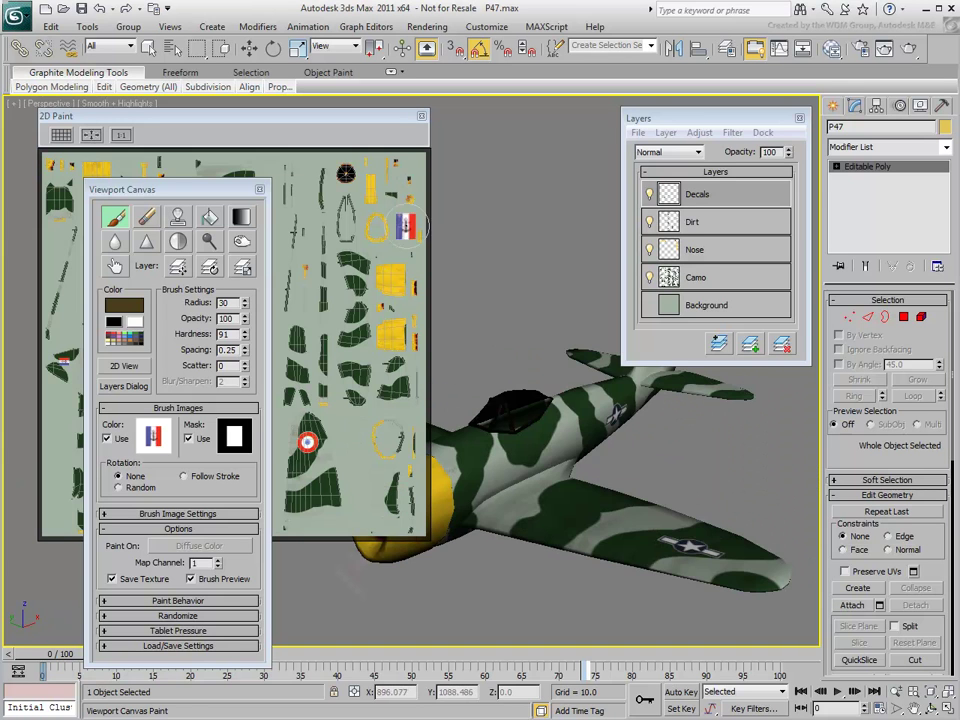
Close the 2D texture view and add a new paint layer named Landing Gear
click(421, 116)
drag(197, 192, 130, 123)
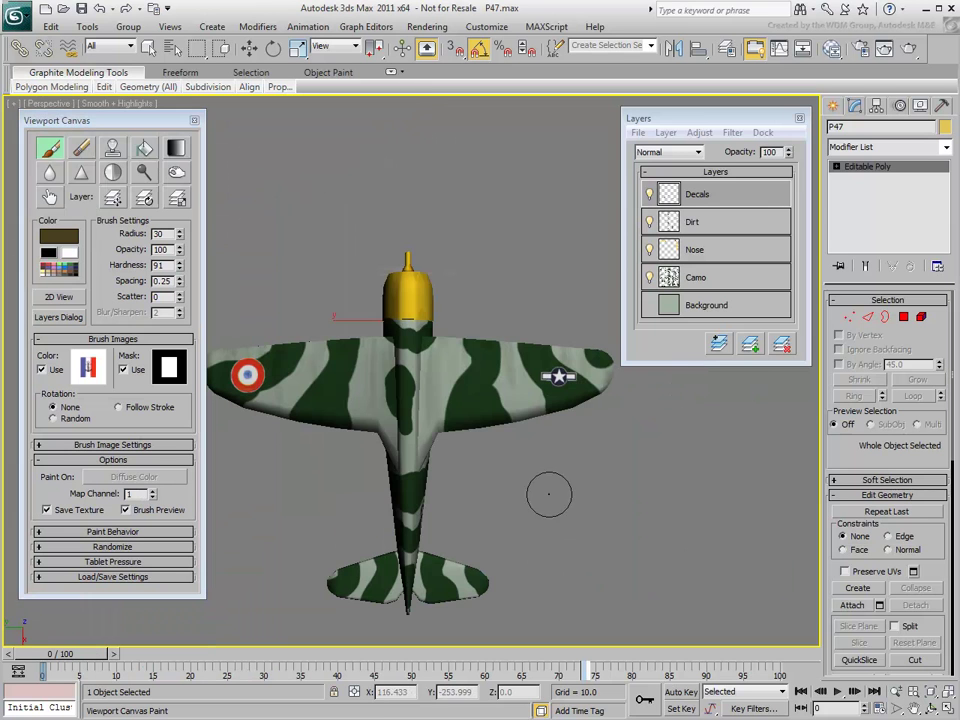
click(750, 343)
double_click(700, 196)
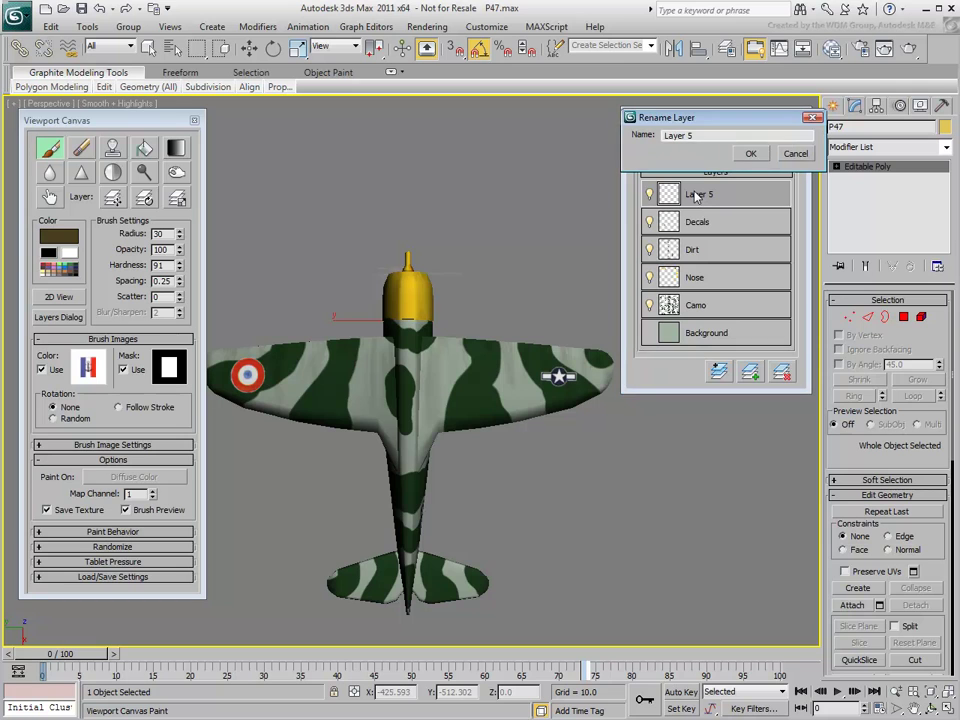
text(Land)
click(750, 156)
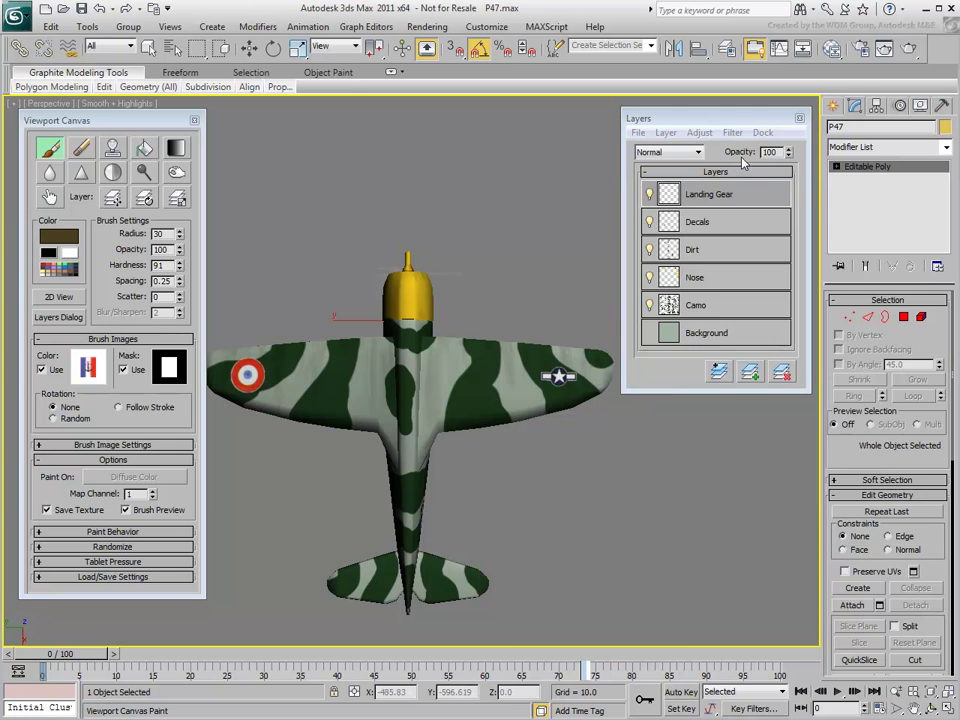
Use the landing gear picture as the brush's color image and the matching landing gear silhouette as its mask
click(88, 368)
click(284, 456)
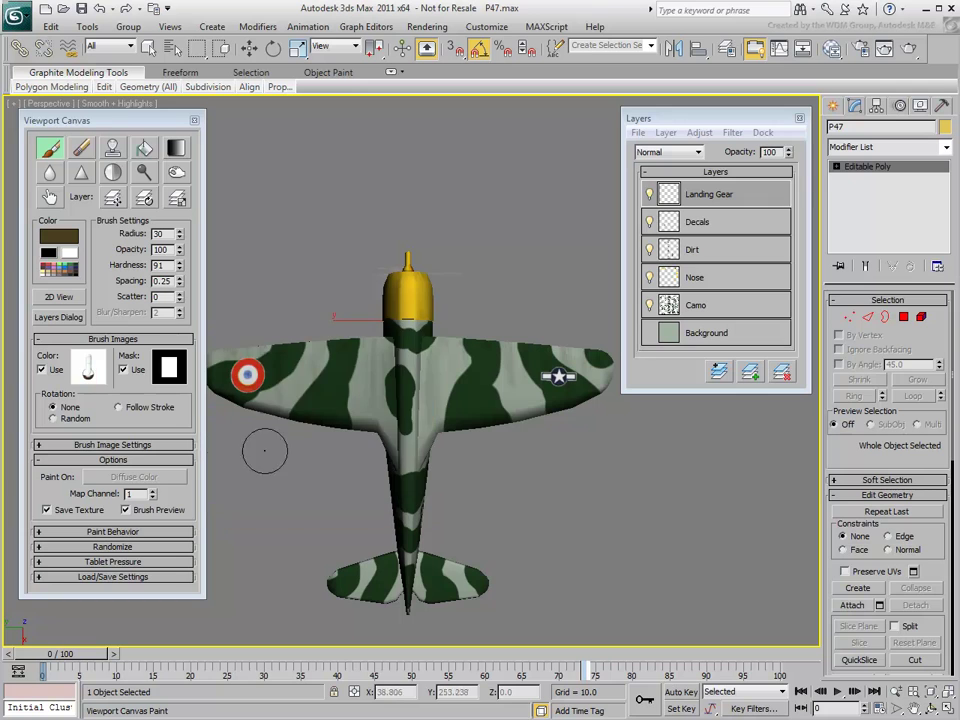
click(167, 370)
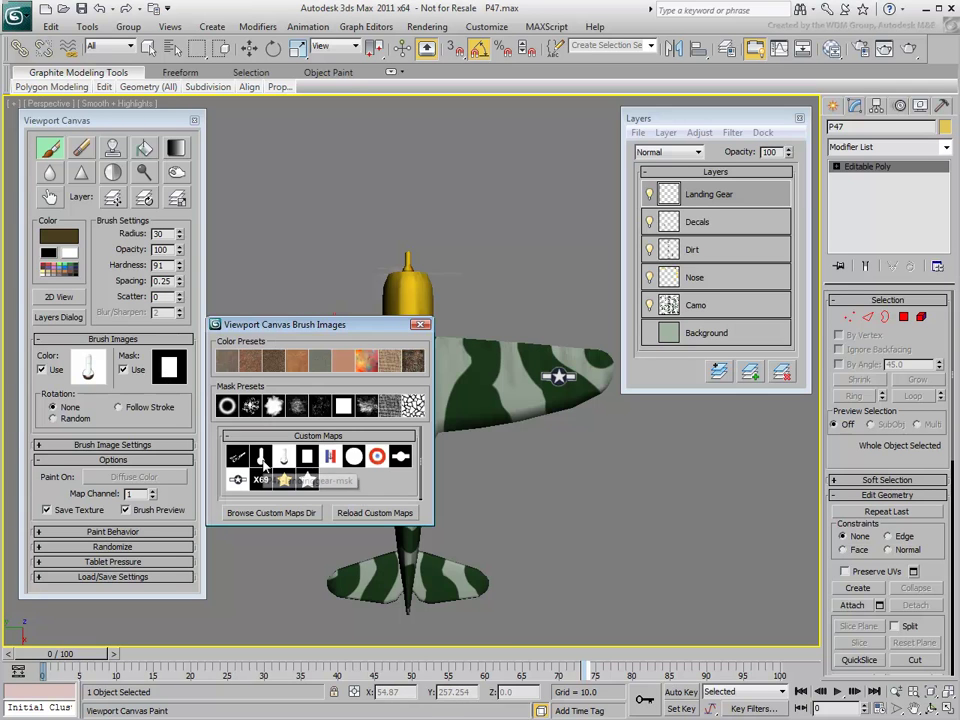
click(262, 457)
Stamp the landing gear image on the underside of both wings, one on each side of the fuselage
scroll(458, 376, down, 3)
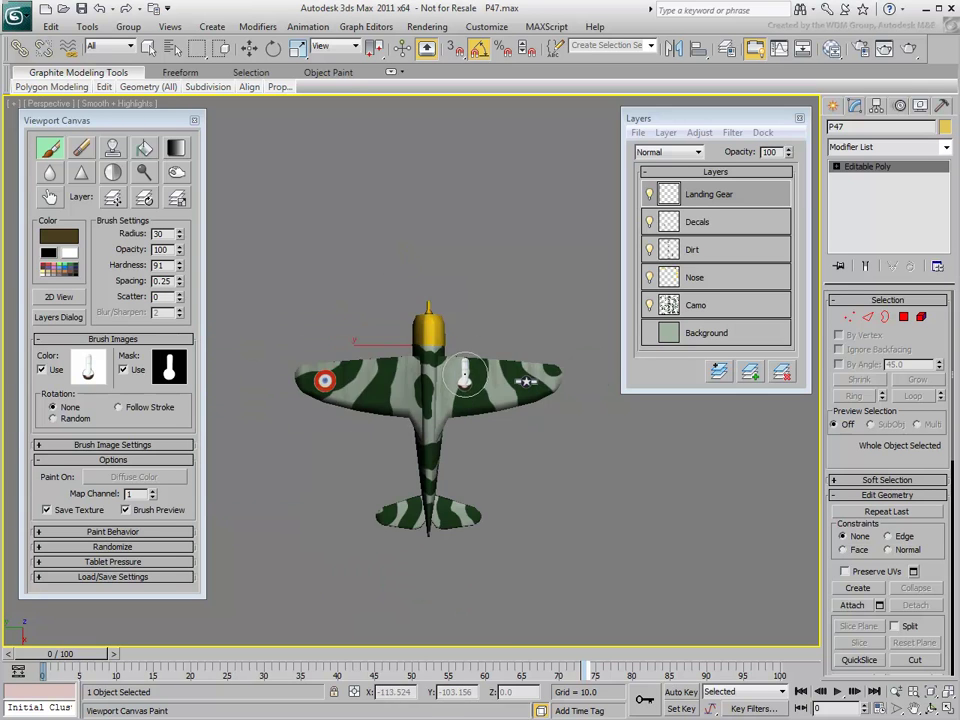
click(465, 372)
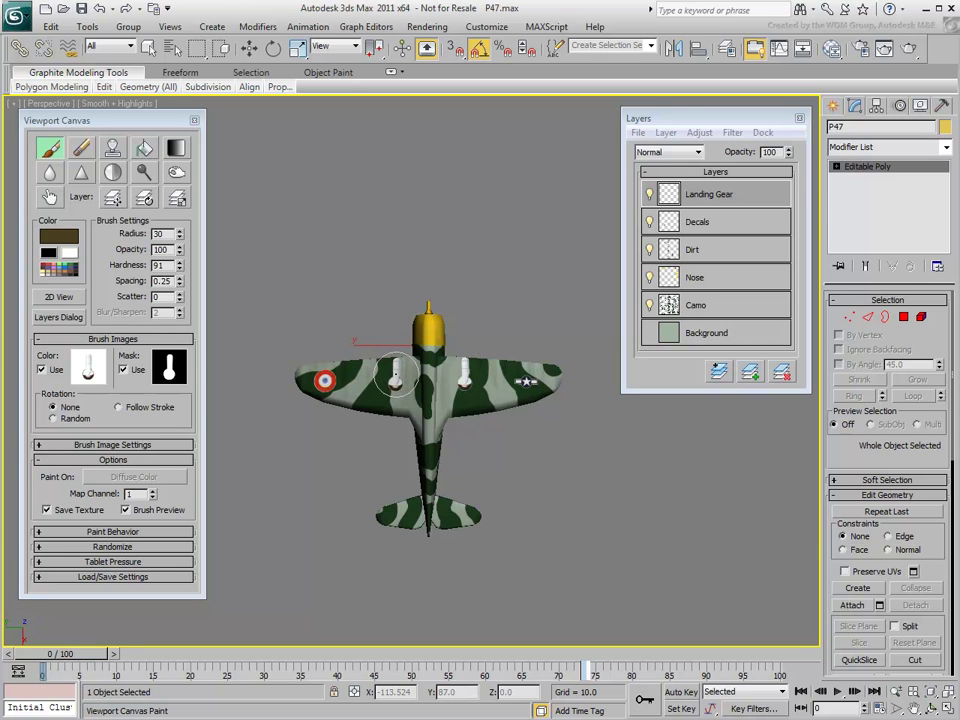
mouse_move(489, 418)
alt+middle_down()
mouse_move(484, 429)
mouse_move(491, 420)
alt+middle_up()
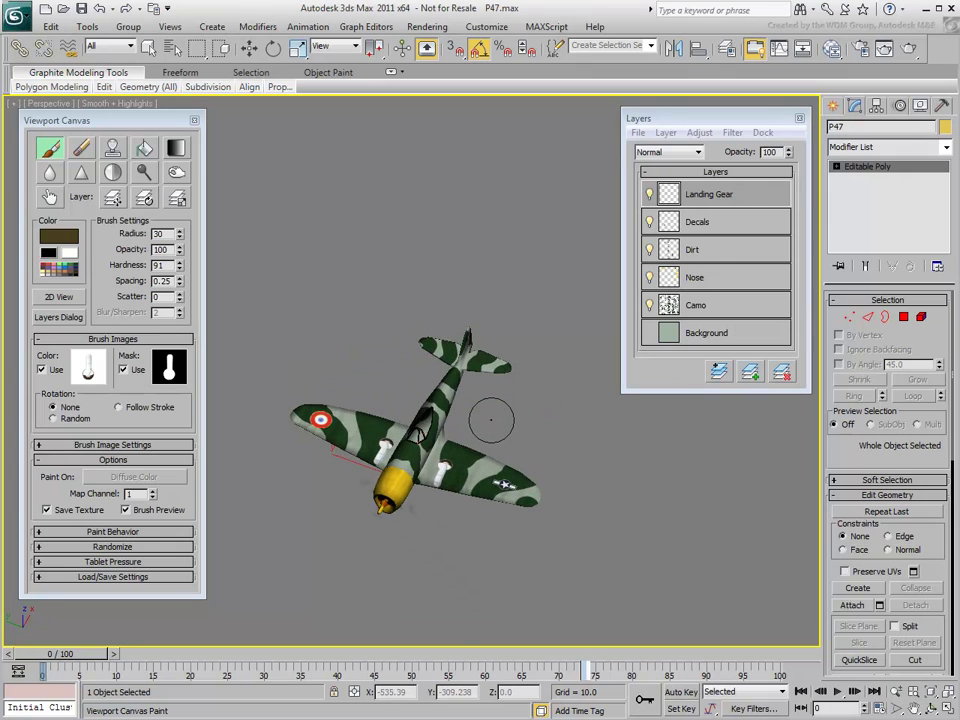
Open the 2D texture view to examine the landing gear on the unwrapped map, and close it again
click(59, 298)
mouse_move(535, 422)
middle_down()
mouse_move(686, 489)
mouse_move(703, 479)
middle_up()
drag(262, 118, 325, 120)
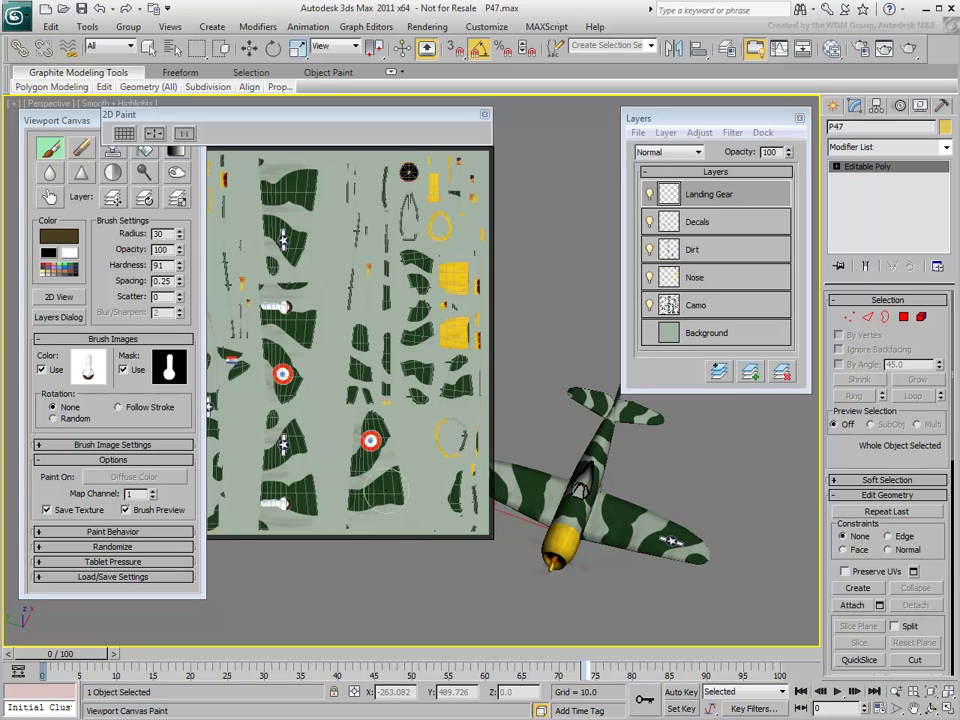
click(486, 115)
mouse_move(605, 519)
middle_down()
mouse_move(572, 506)
mouse_move(449, 411)
mouse_move(450, 260)
middle_up()
alt+middle_drag(435, 425, 420, 438)
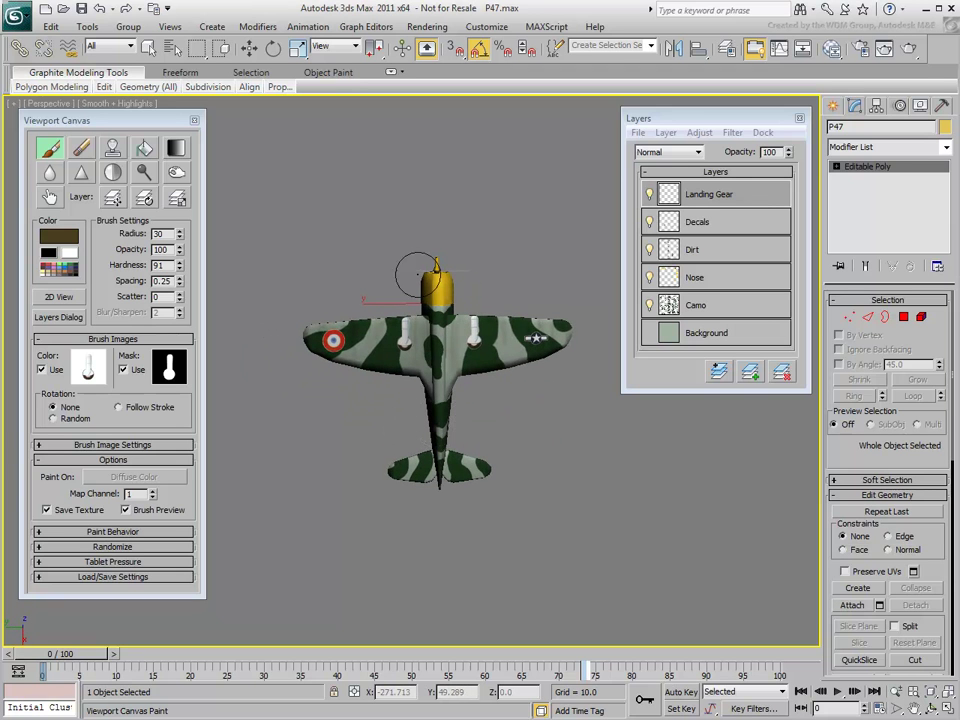
Set the blending mode of the Landing Gear layer to Color Burn and check the aircraft
click(697, 153)
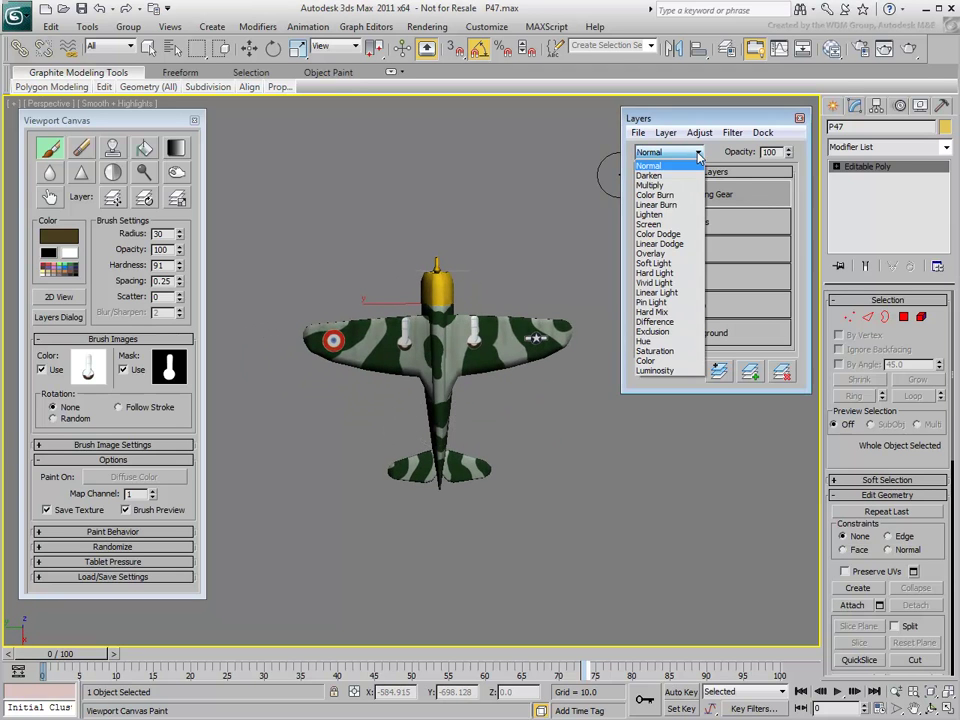
click(655, 195)
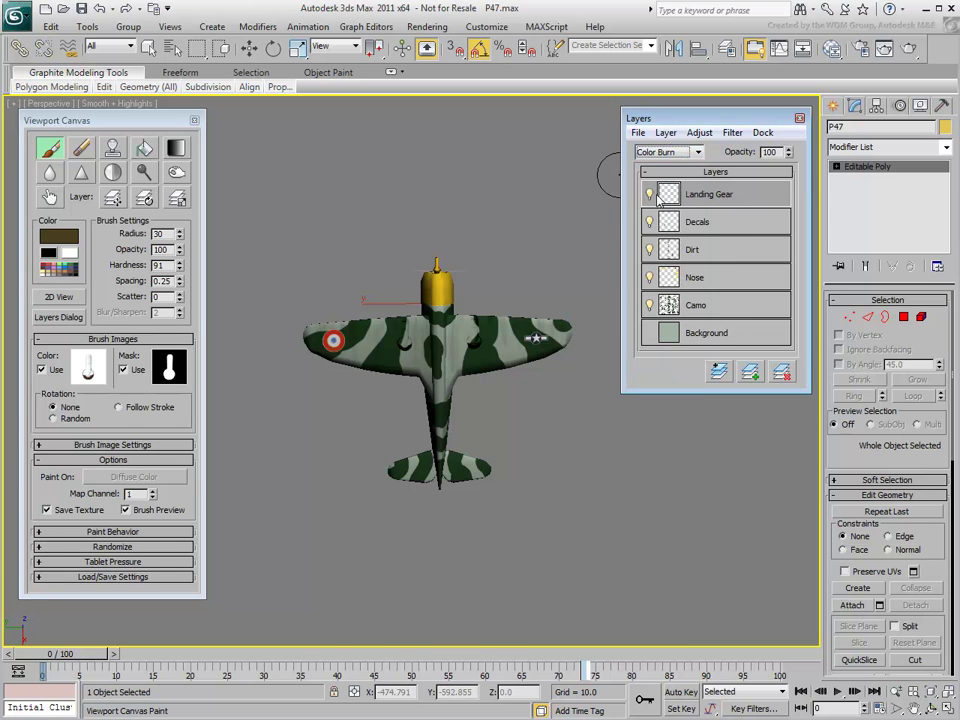
scroll(471, 473, up, 4)
alt+middle_drag(471, 473, 553, 453)
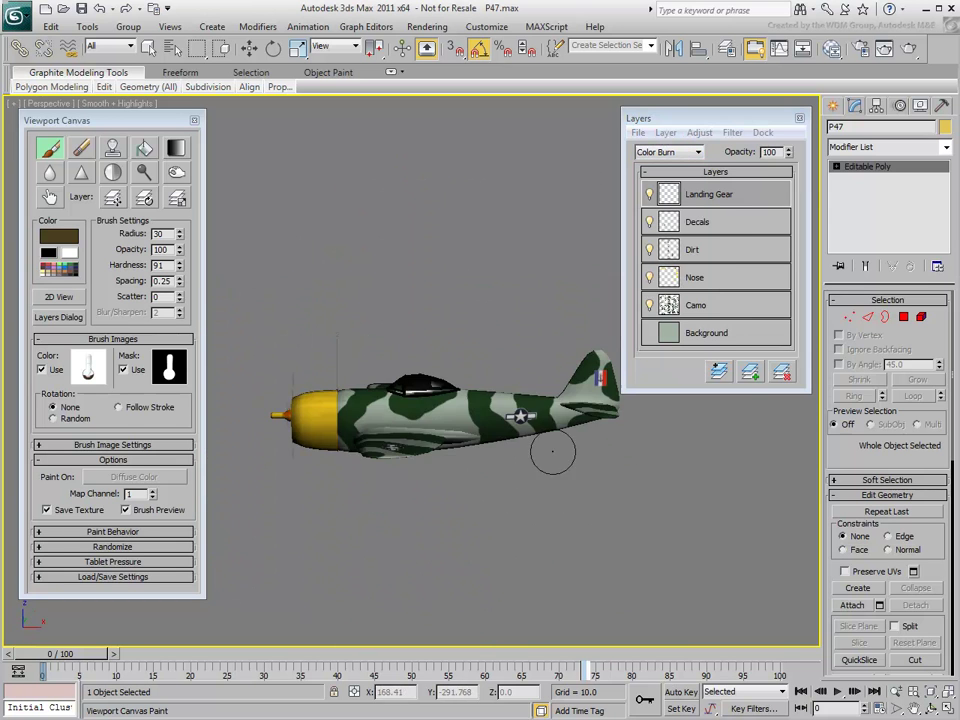
Add a new paint layer above Landing Gear and name it Text
click(750, 371)
double_click(701, 198)
drag(695, 138, 666, 138)
text(Text)
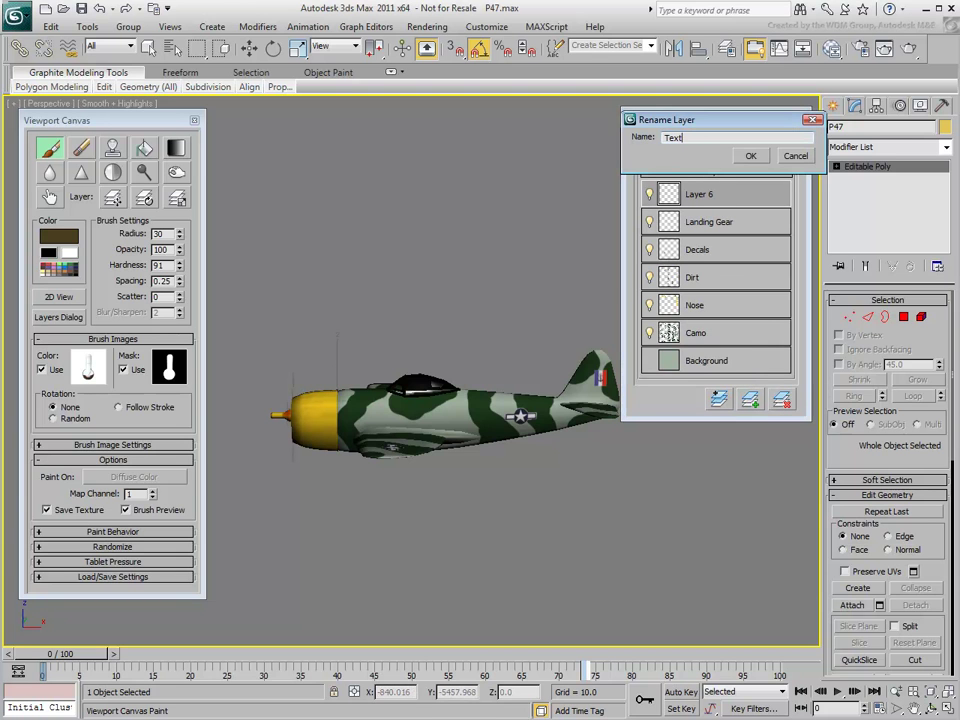
click(746, 157)
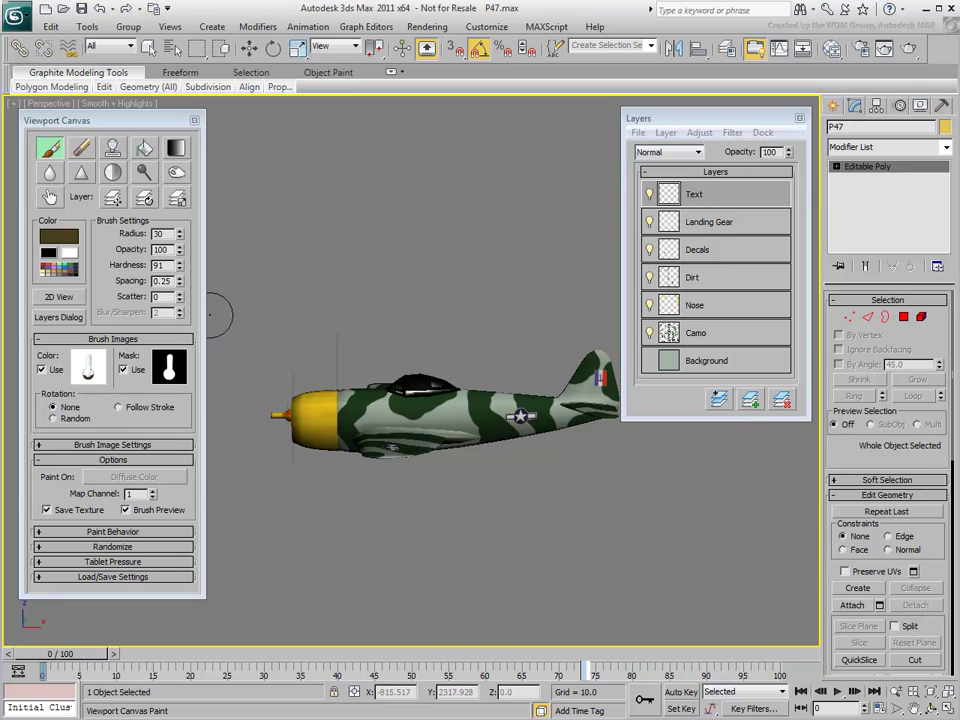
Disable the brush's color image, use the X69 custom map as its mask, and set the paint color to white
click(42, 370)
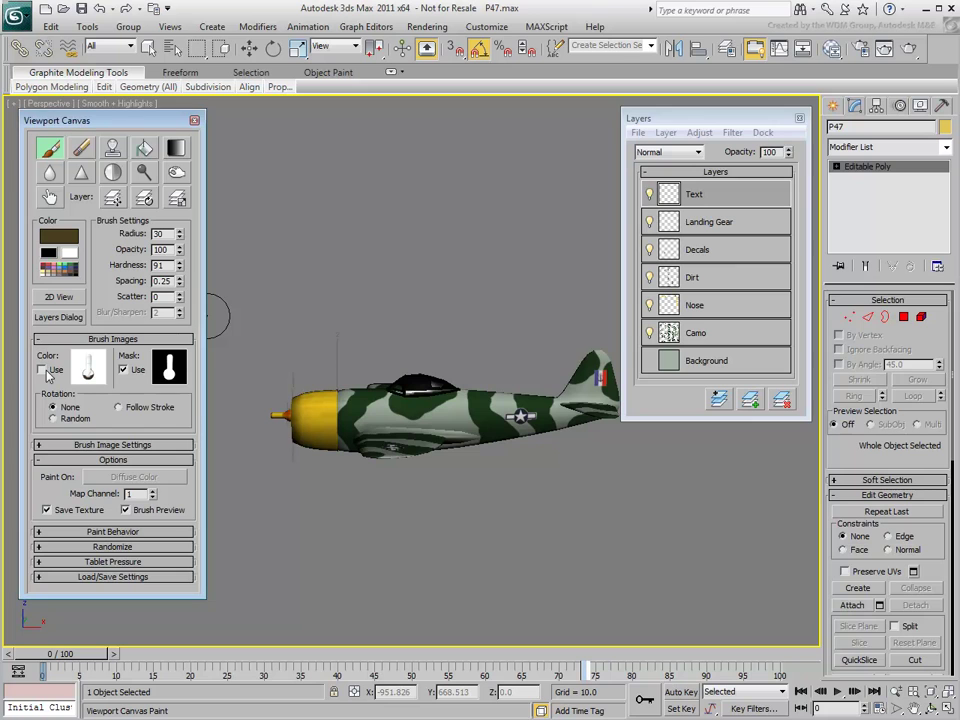
click(168, 370)
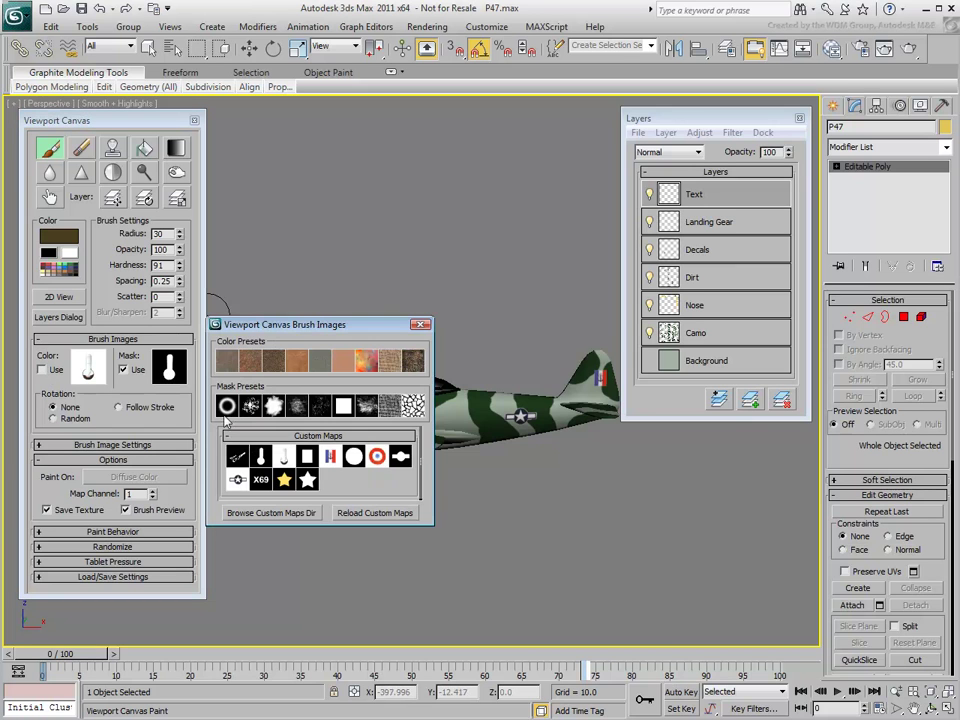
click(260, 486)
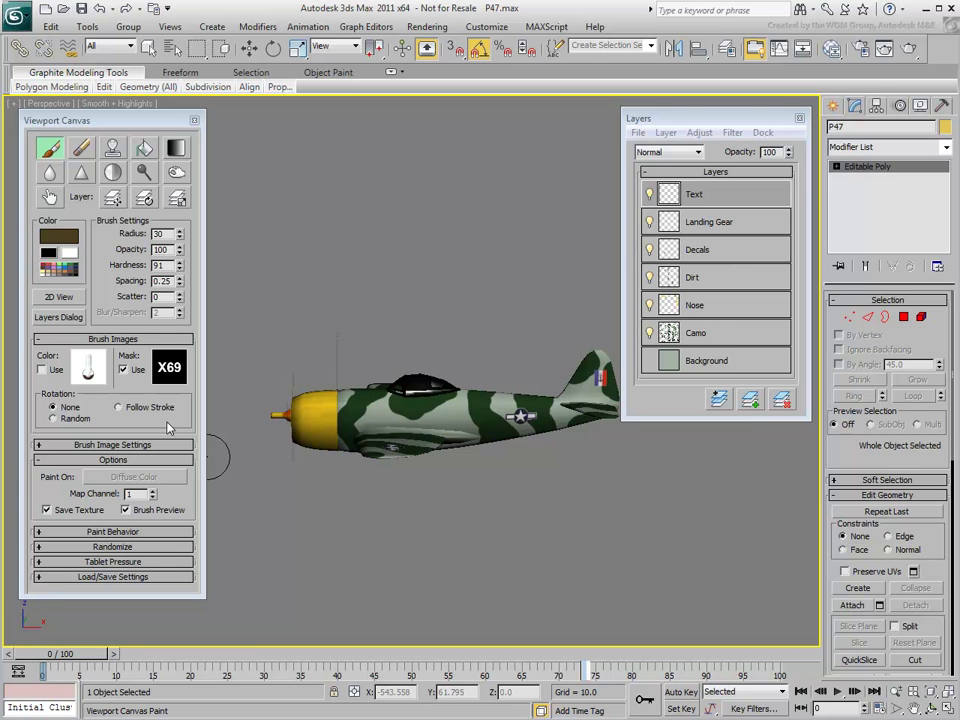
click(66, 246)
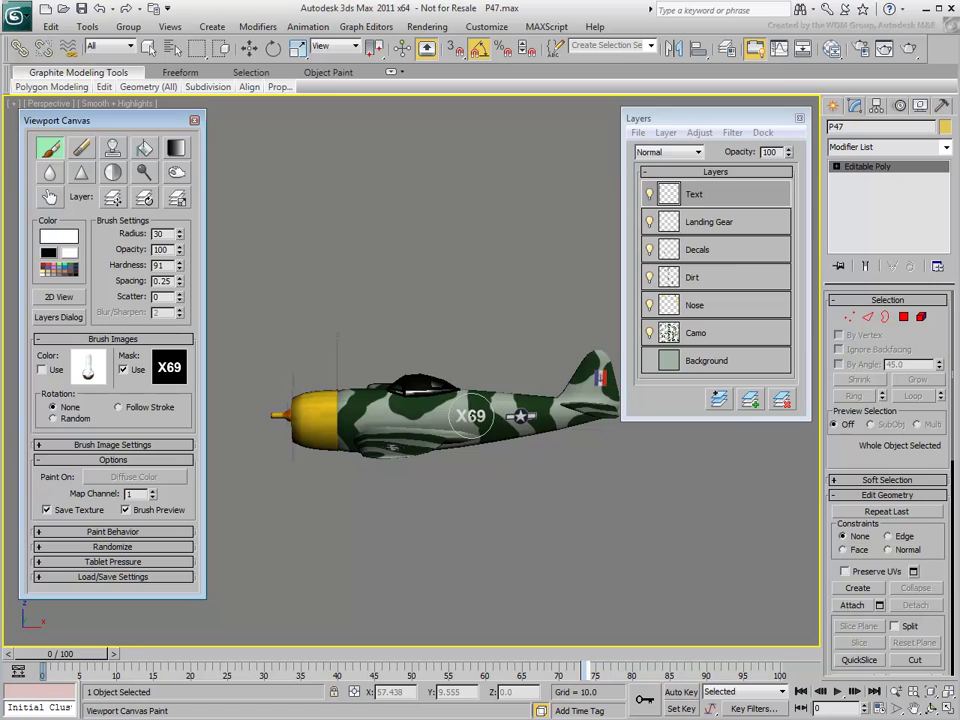
Stamp the white X69 marking on both sides of the fuselage, between the wing and the star decal
key(z)
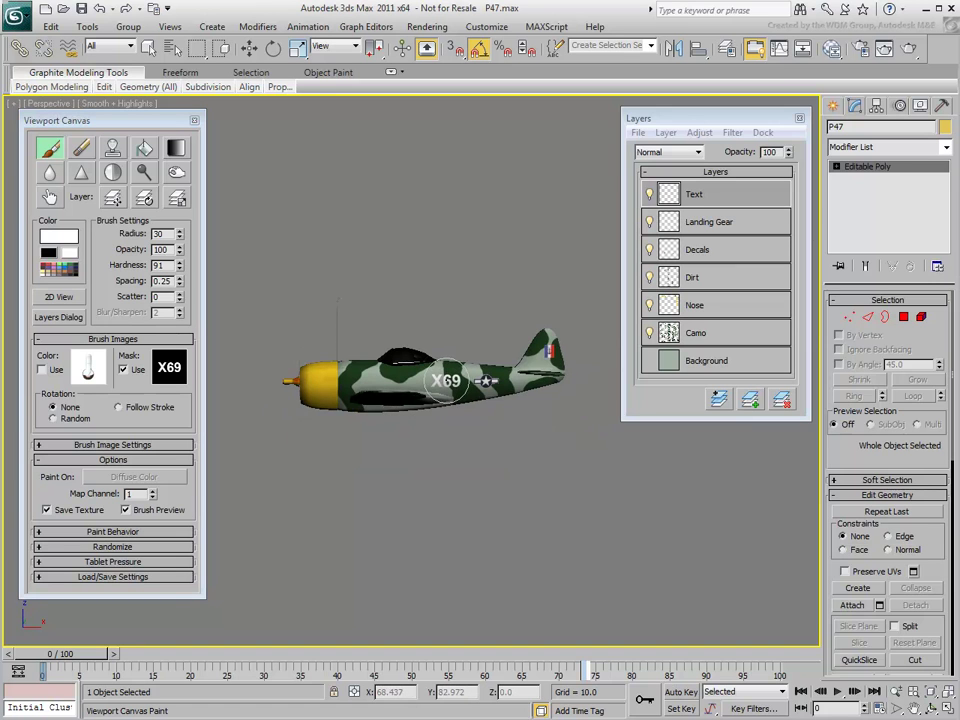
mouse_move(488, 414)
alt+middle_down()
mouse_move(484, 426)
mouse_move(482, 418)
mouse_move(244, 420)
alt+middle_up()
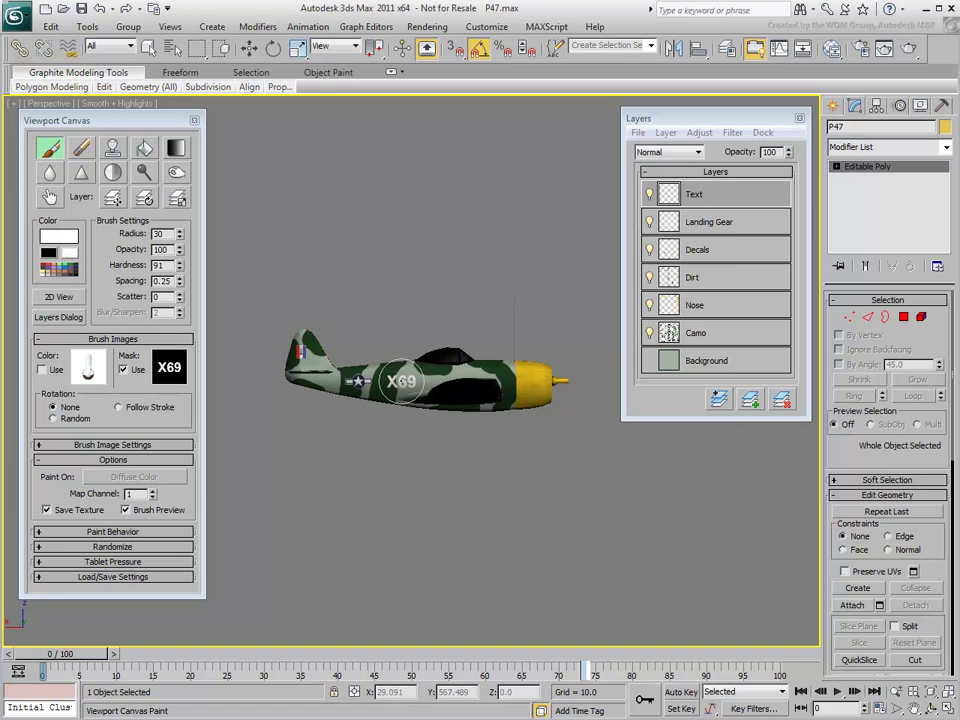
click(399, 381)
Change the brush mask to the handwritten lettering map and set the paint color to dark red, RGB 166, 13, 13
alt+middle_drag(336, 431, 326, 403)
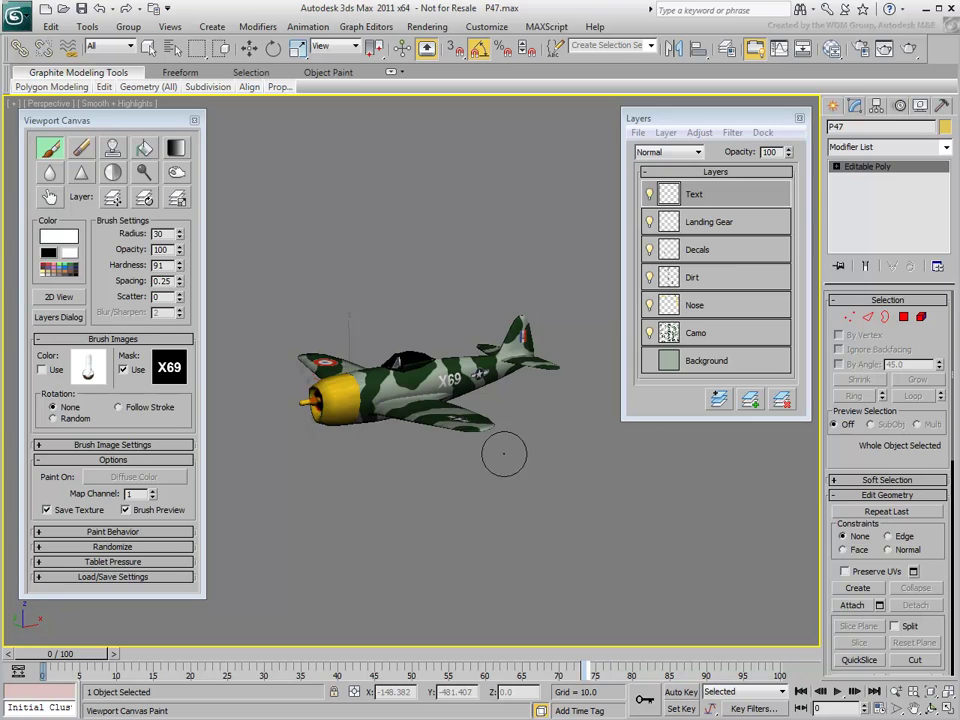
click(170, 370)
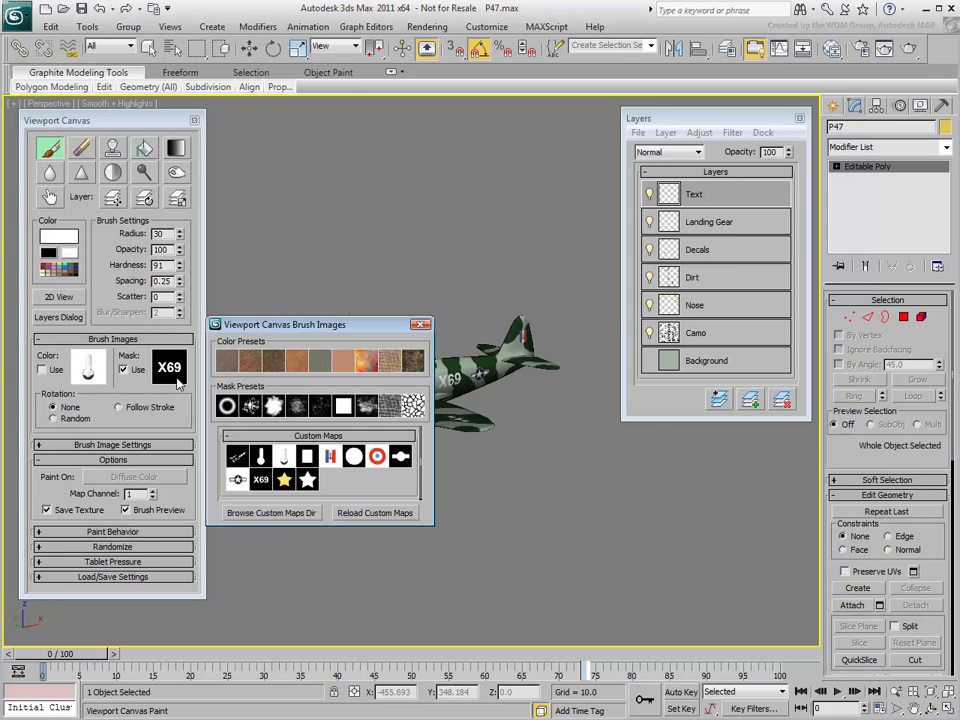
click(239, 457)
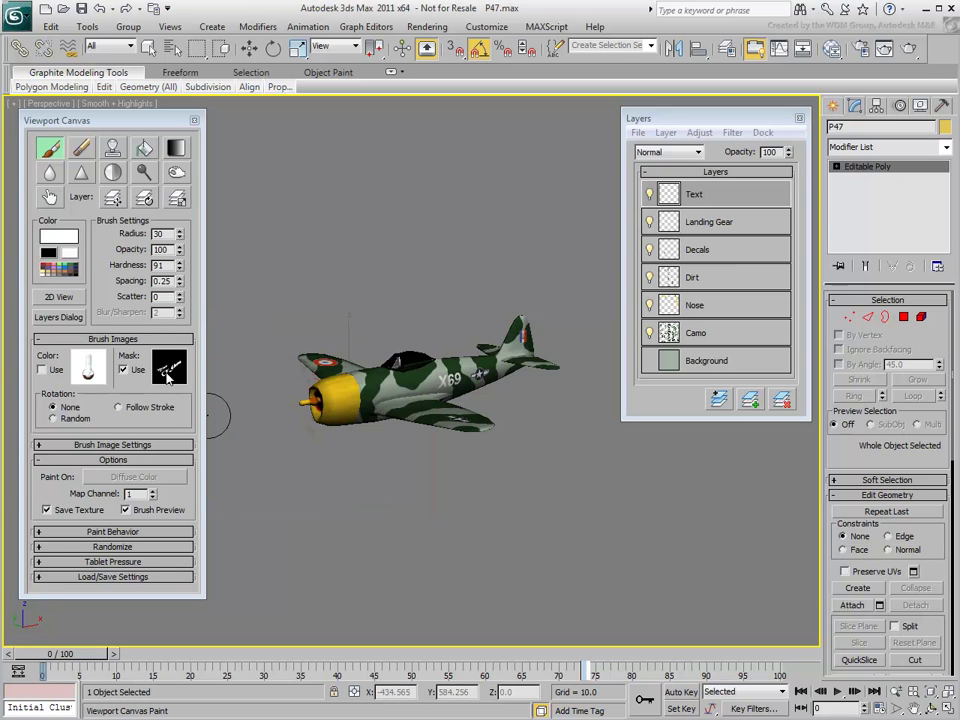
click(62, 239)
mouse_move(254, 90)
mouse_down()
mouse_move(255, 80)
mouse_move(246, 85)
mouse_up()
click(384, 48)
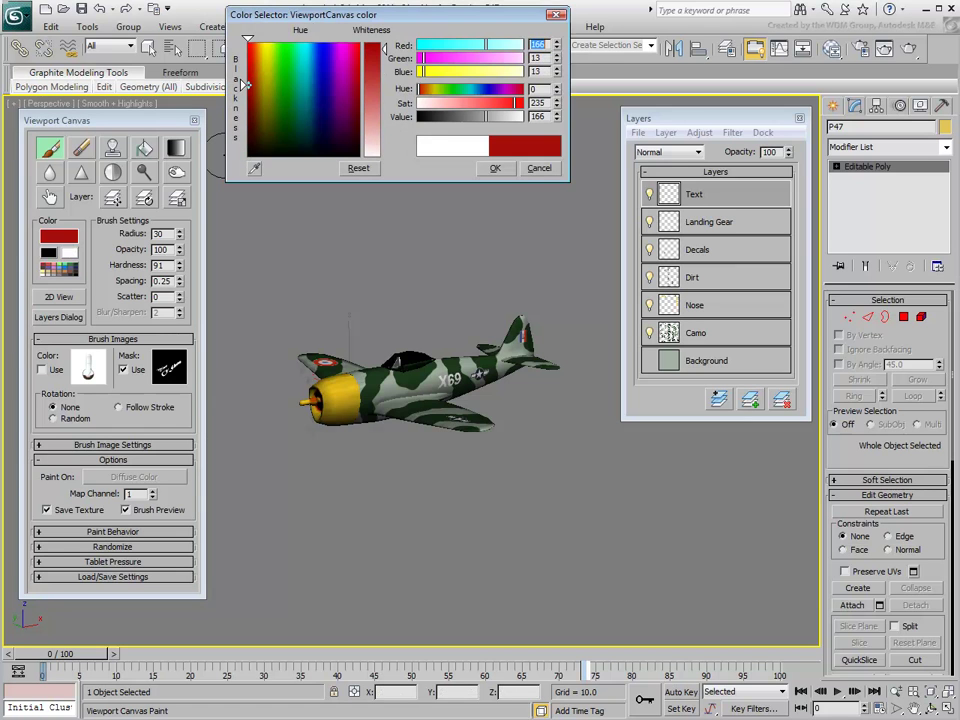
click(499, 167)
Stamp the red handwritten lettering on both sides of the fuselage, between the yellow nose and the cockpit, and inspect it up close
drag(372, 390, 379, 386)
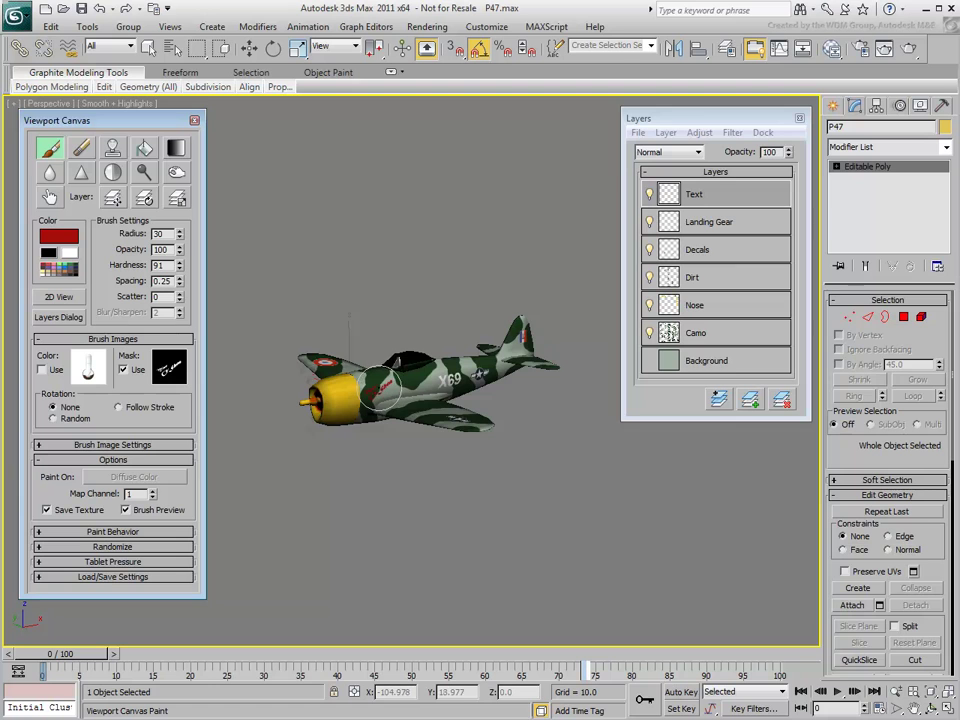
alt+middle_drag(317, 450, 561, 400)
click(470, 376)
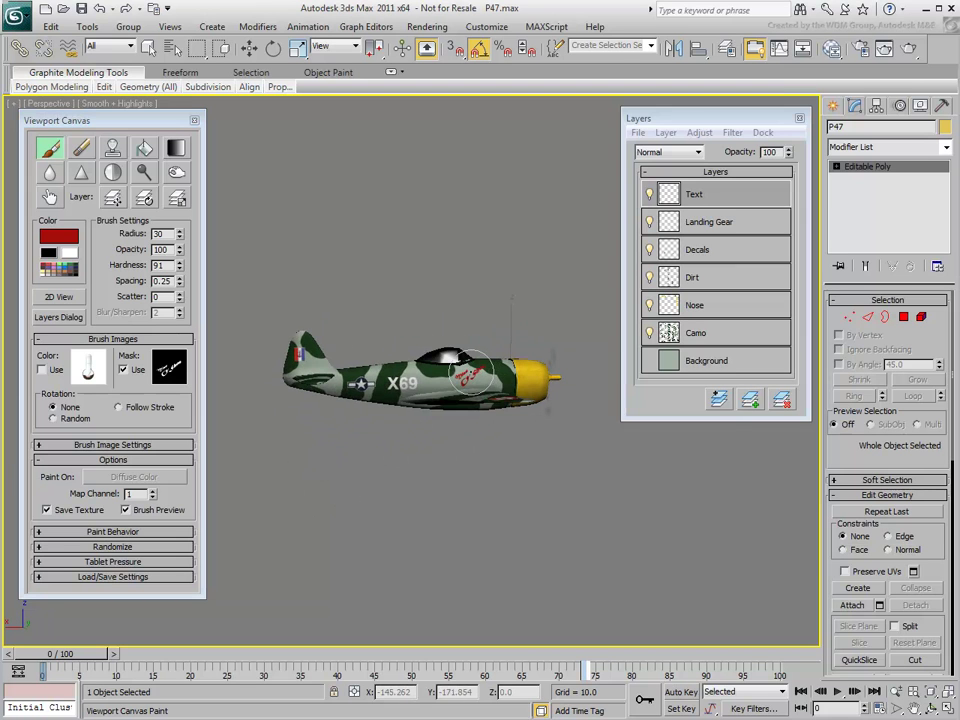
scroll(420, 519, up, 5)
alt+middle_drag(420, 519, 286, 507)
scroll(330, 535, down, 5)
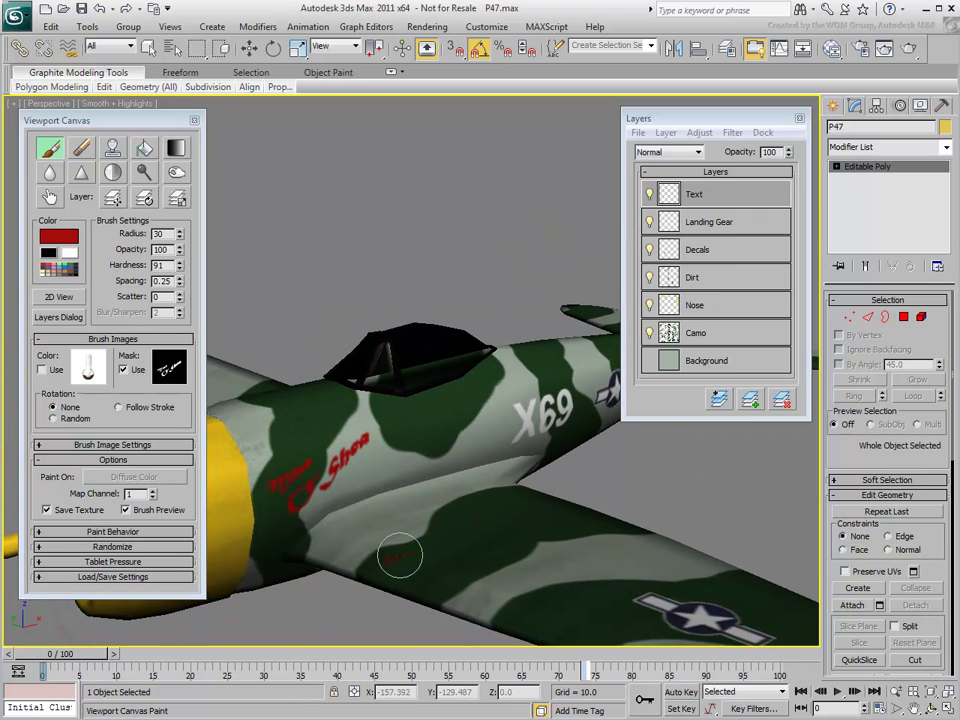
scroll(360, 570, down, 2)
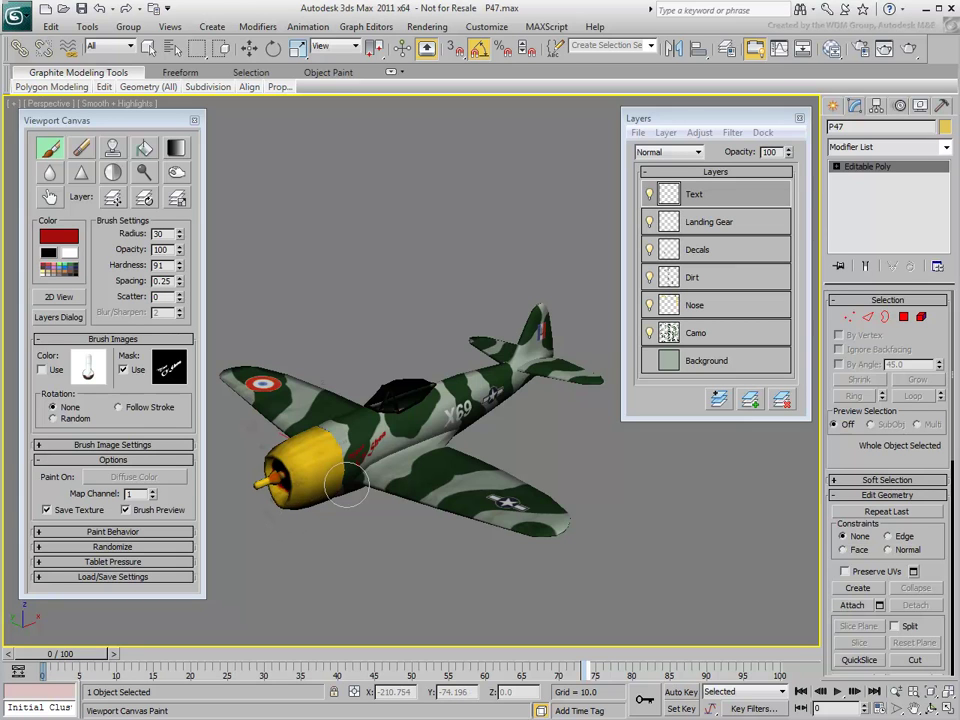
Finish painting by flattening the layers and saving the current texture, and close Viewport Canvas
right_click(396, 425)
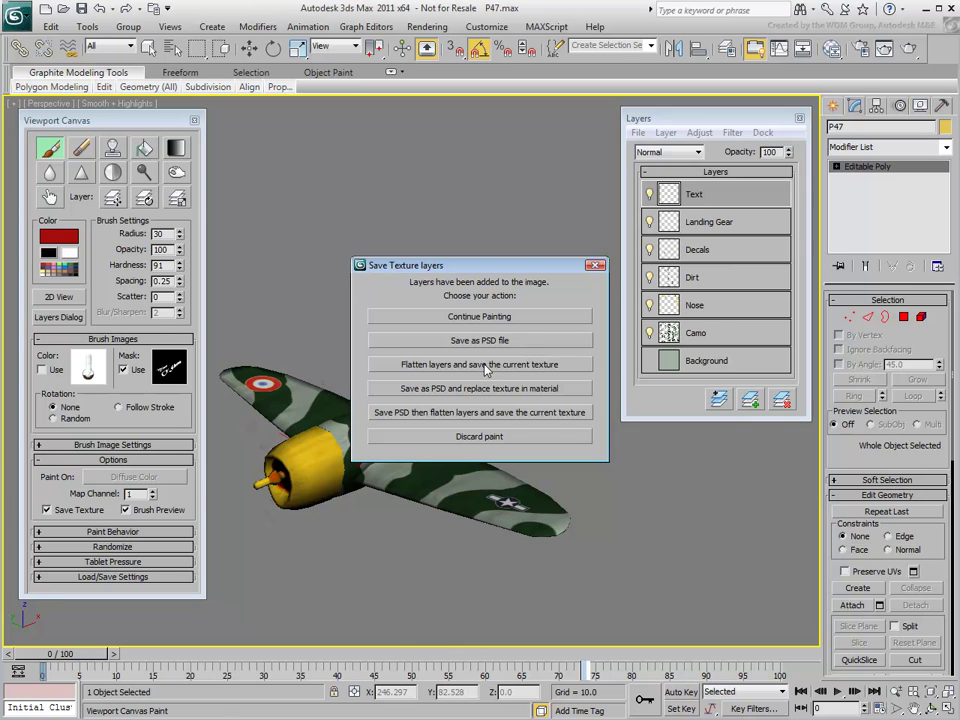
click(487, 366)
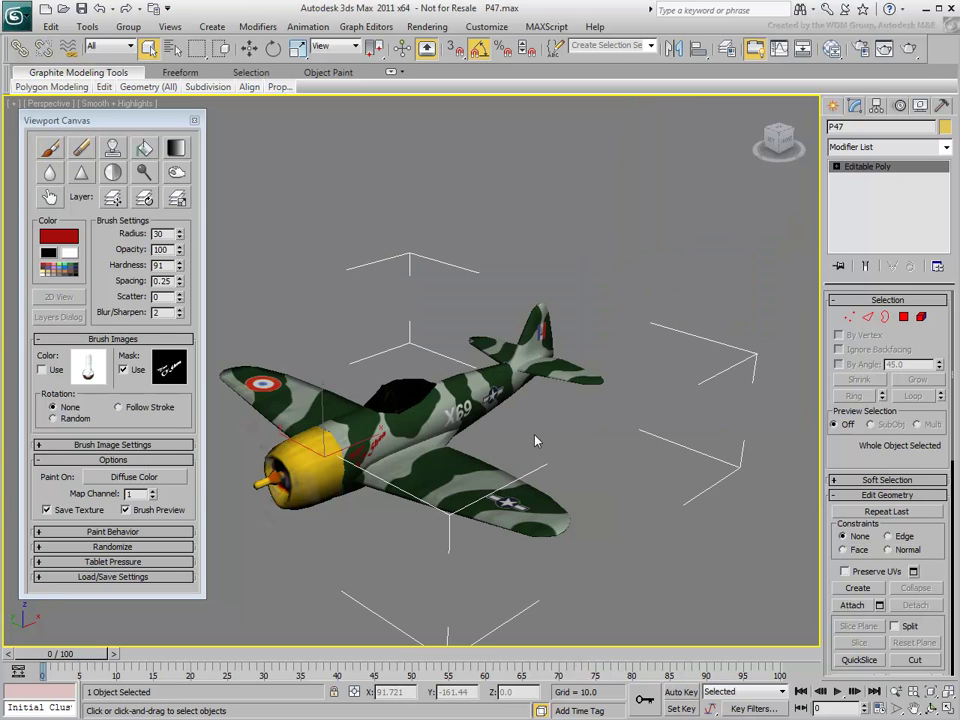
alt+middle_drag(531, 439, 531, 401)
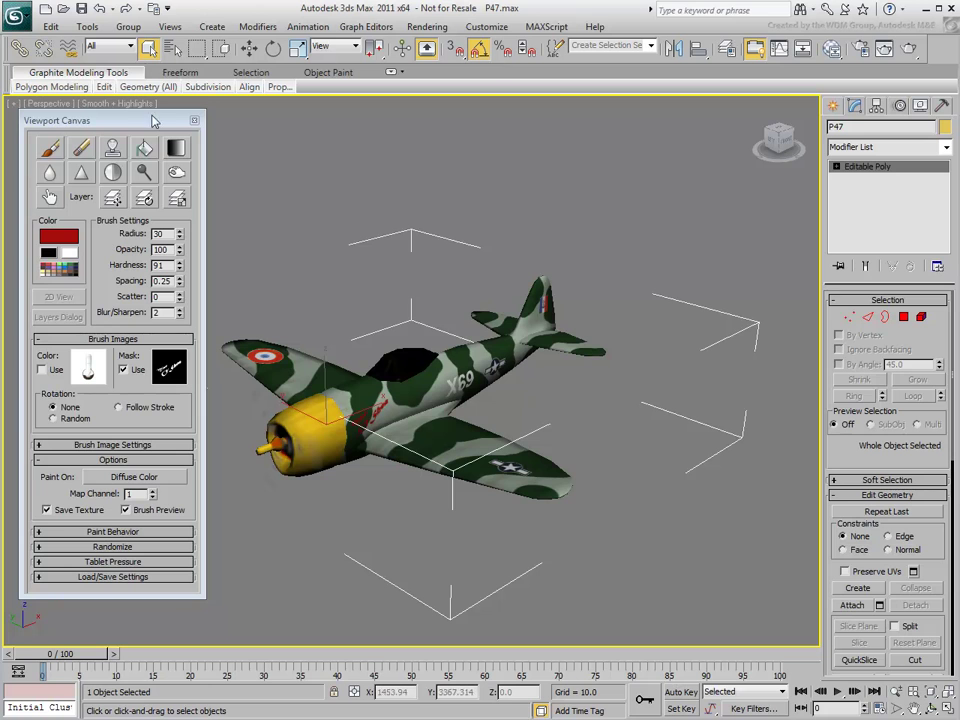
click(195, 121)
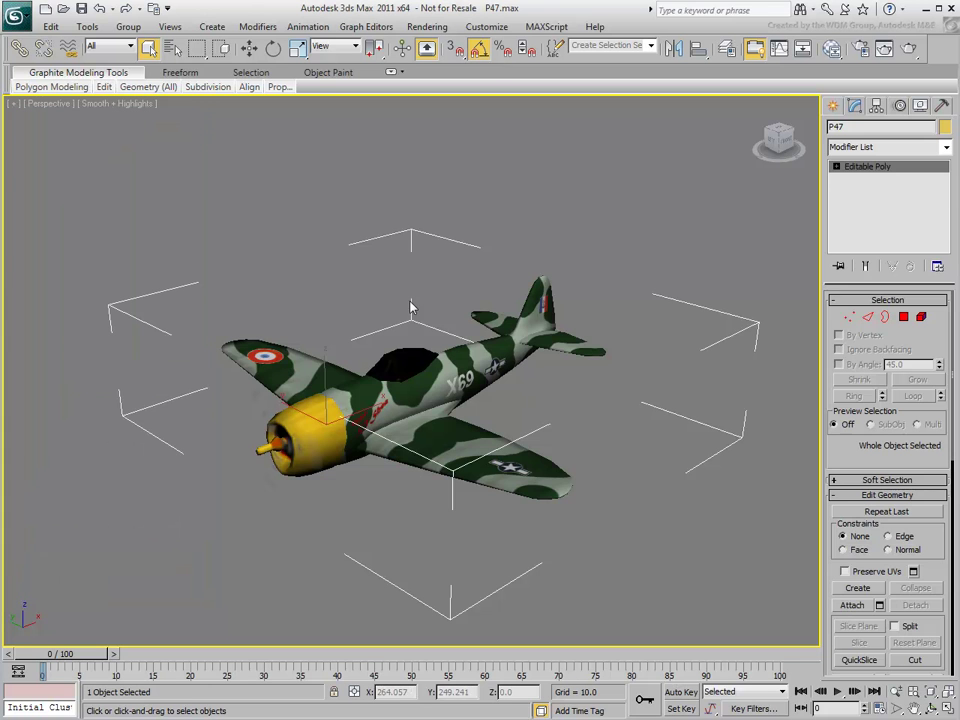
Apply a TurboSmooth modifier to the P47 with surfaces separated by Smoothing Groups
click(538, 396)
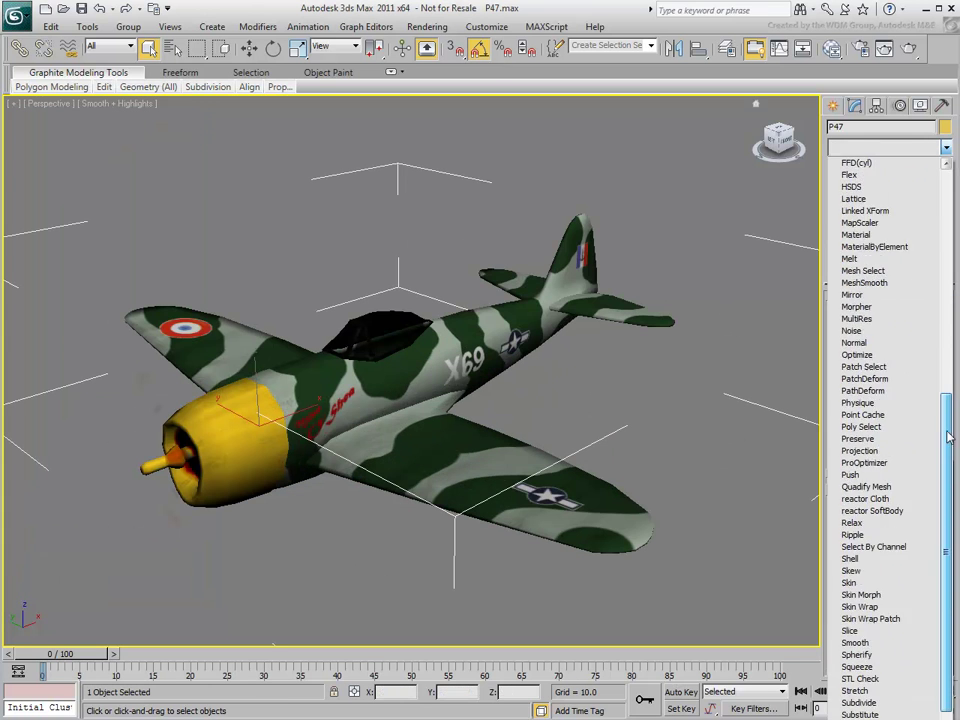
drag(948, 436, 948, 491)
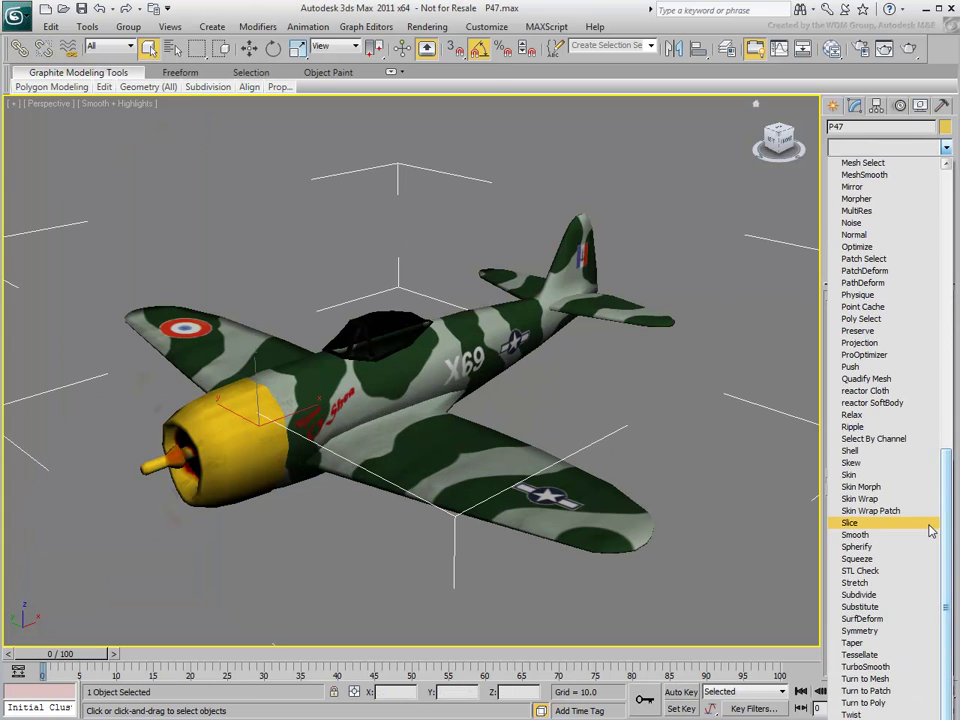
click(880, 666)
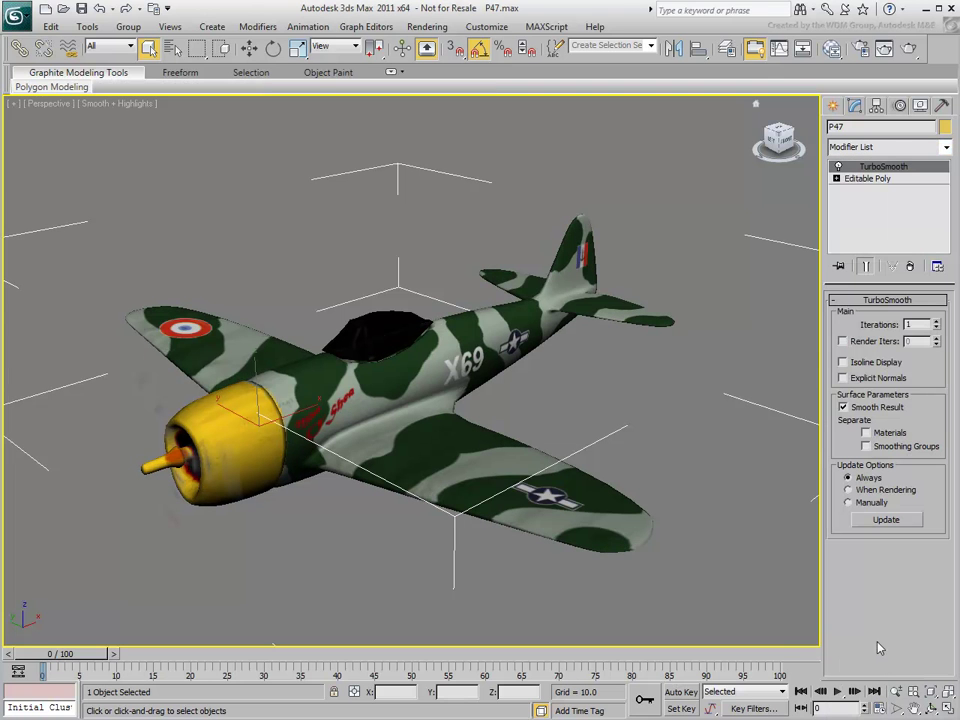
click(889, 451)
Deselect the aircraft and render the Perspective view
middle_drag(553, 419, 570, 392)
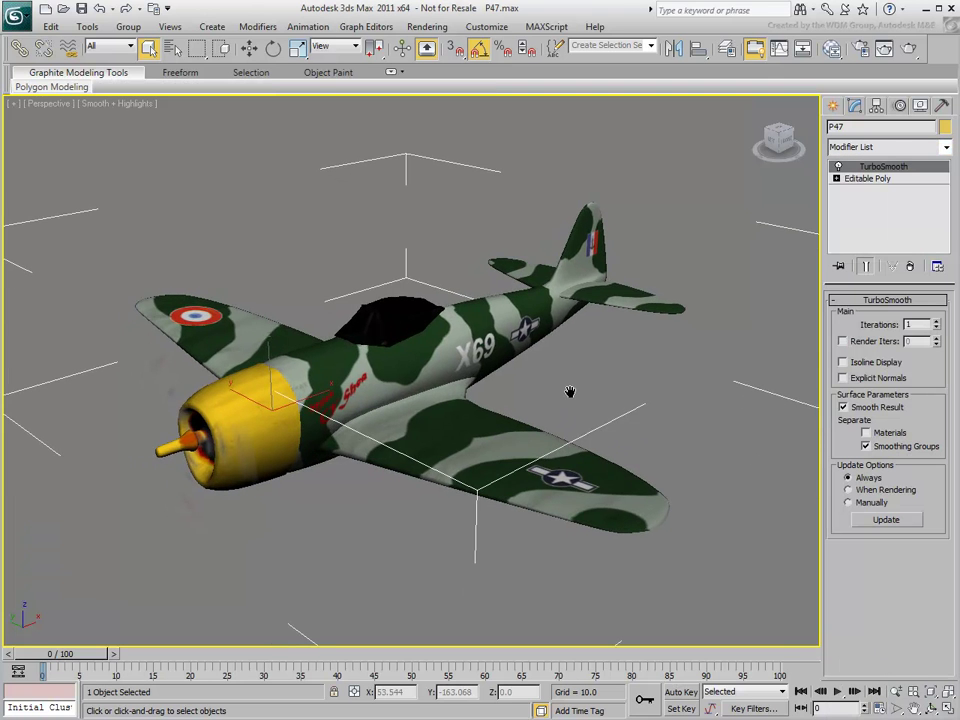
click(784, 189)
click(909, 48)
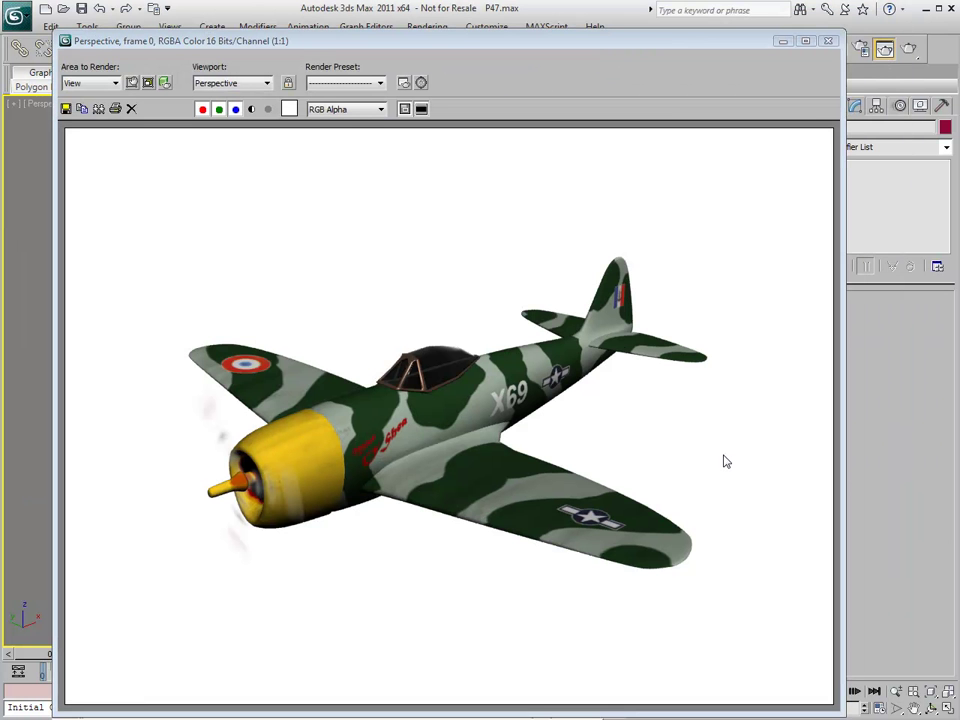